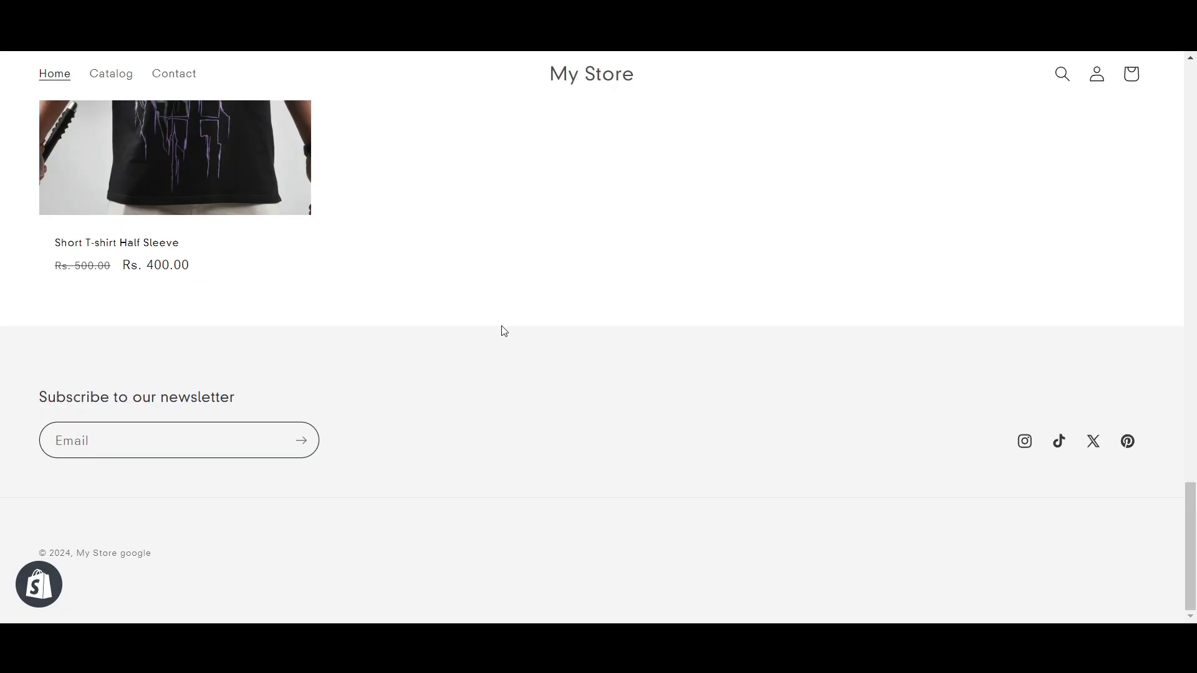
{"action": "scroll", "coordinate": [501, 330], "scroll_direction": "up", "scroll_amount": 5}
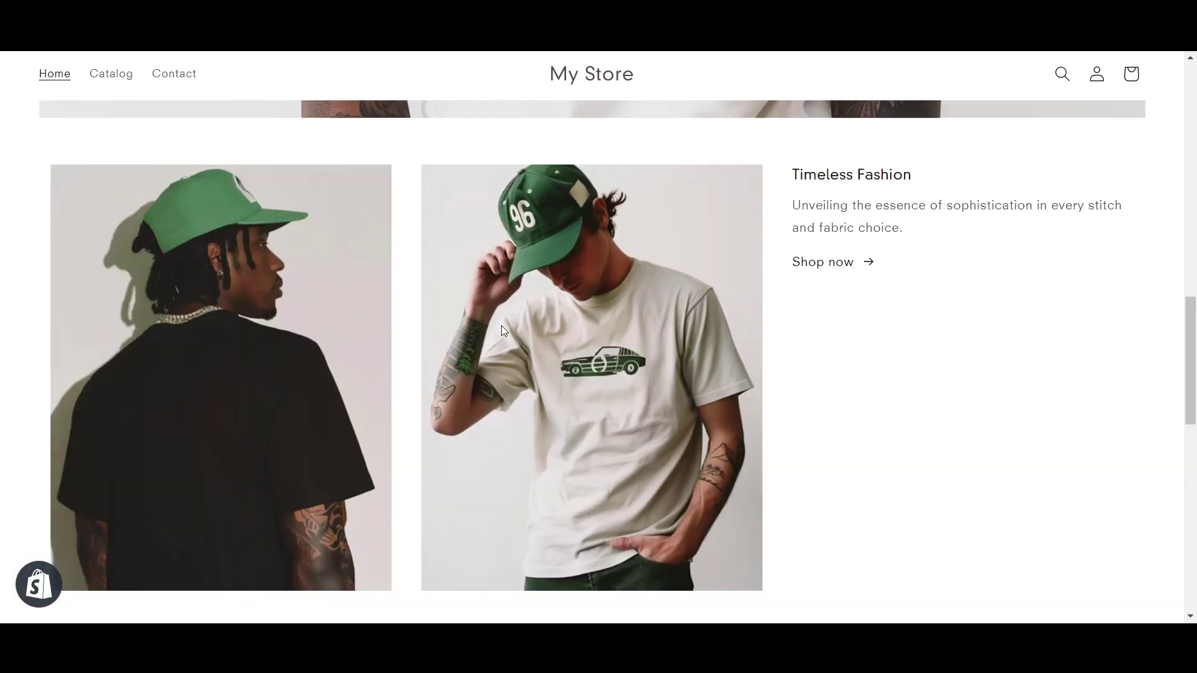
{"action": "scroll", "coordinate": [501, 331], "scroll_direction": "up", "scroll_amount": 5}
{"action": "scroll", "coordinate": [502, 331], "scroll_direction": "up", "scroll_amount": 5}
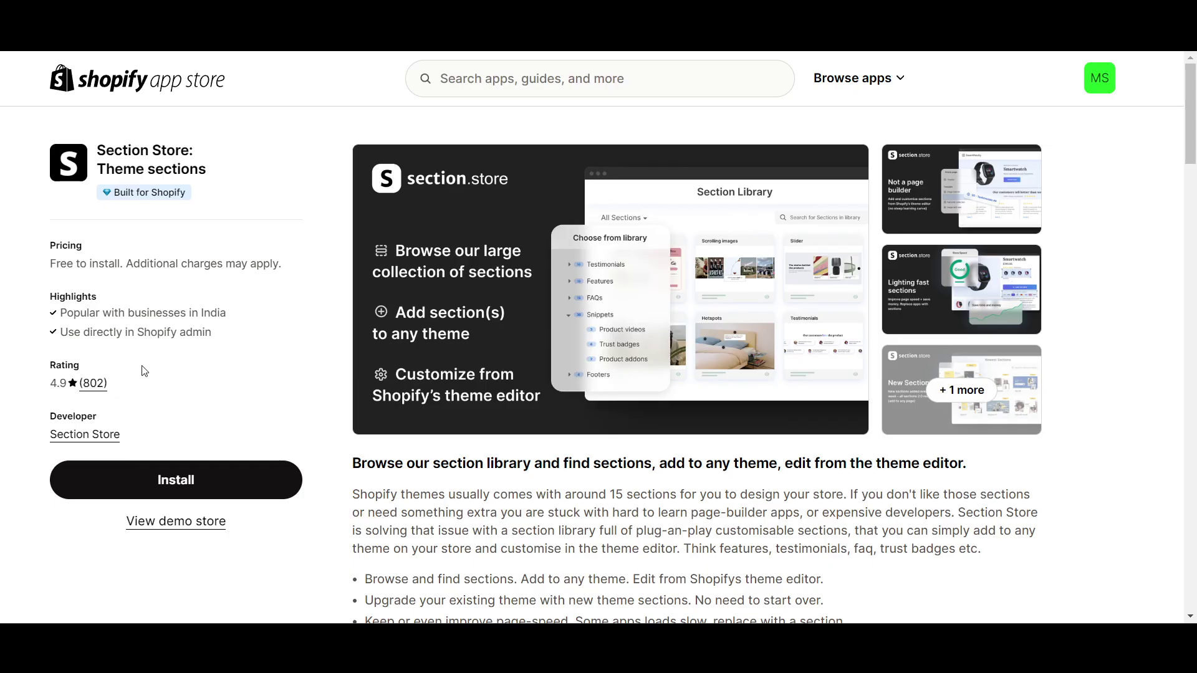
{"action": "scroll", "coordinate": [142, 371], "scroll_direction": "down", "scroll_amount": 2}
{"action": "scroll", "coordinate": [176, 422], "scroll_direction": "down", "scroll_amount": 2}
{"action": "scroll", "coordinate": [287, 427], "scroll_direction": "down", "scroll_amount": 3}
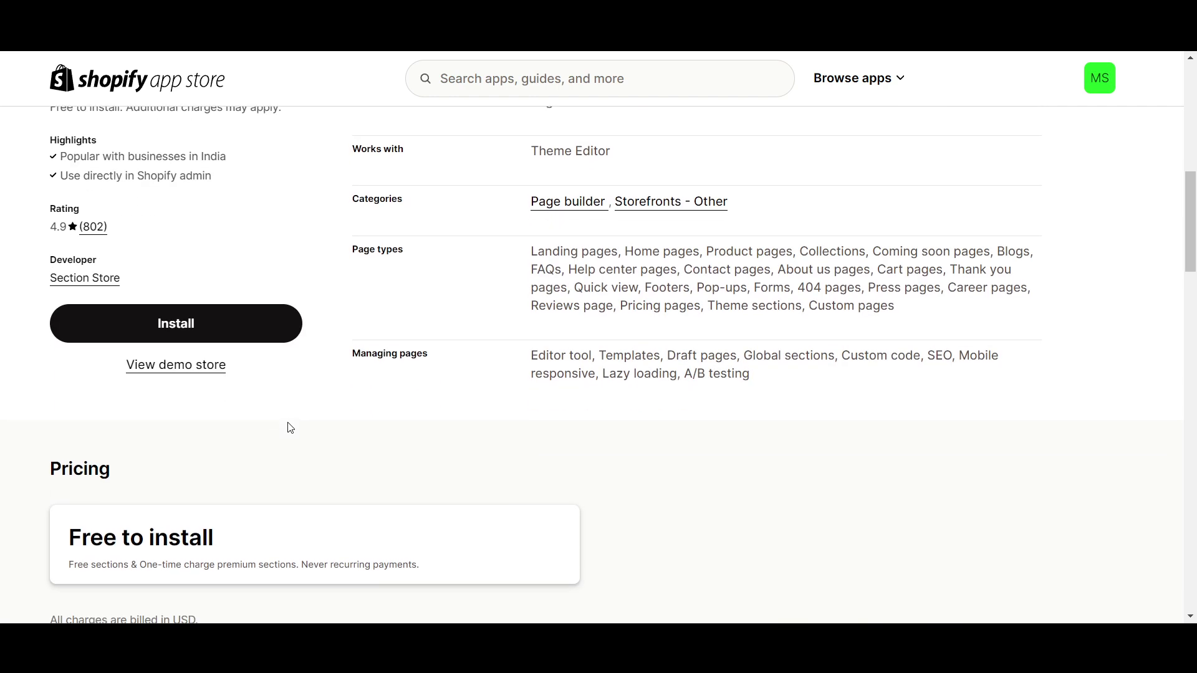
{"action": "scroll", "coordinate": [289, 428], "scroll_direction": "up", "scroll_amount": 4}
{"action": "scroll", "coordinate": [289, 427], "scroll_direction": "up", "scroll_amount": 3}
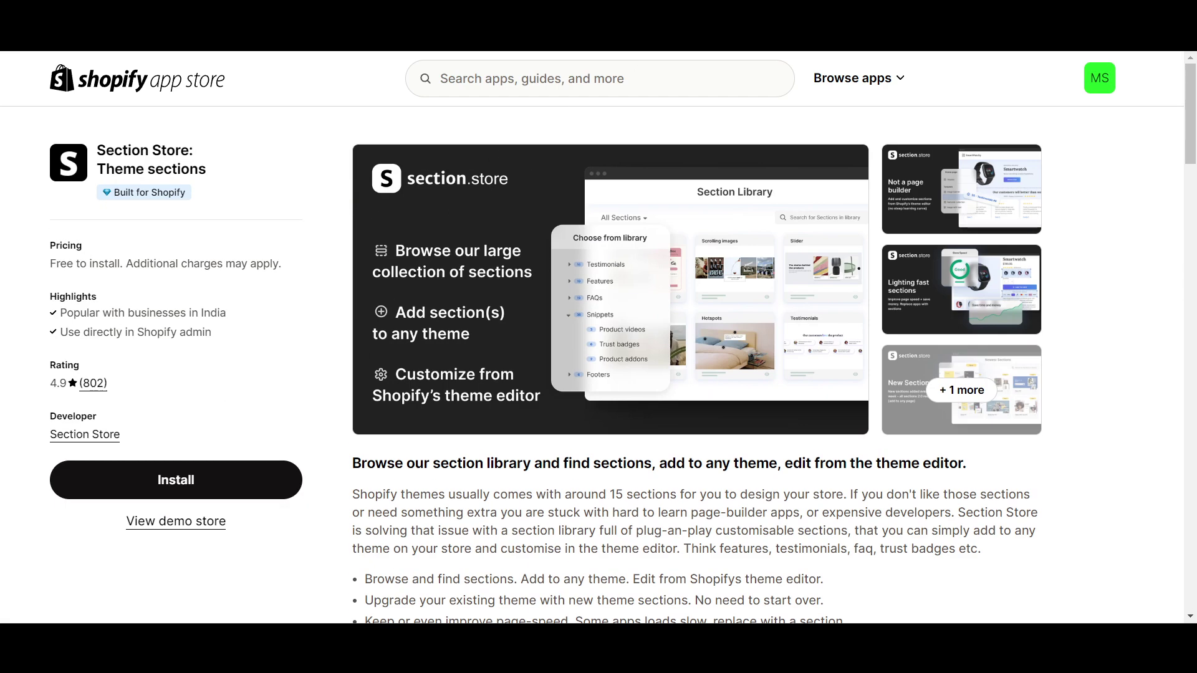
Leave the Section Store app listing and go back to the store admin Home page
{"action": "left_click", "coordinate": [655, 33]}
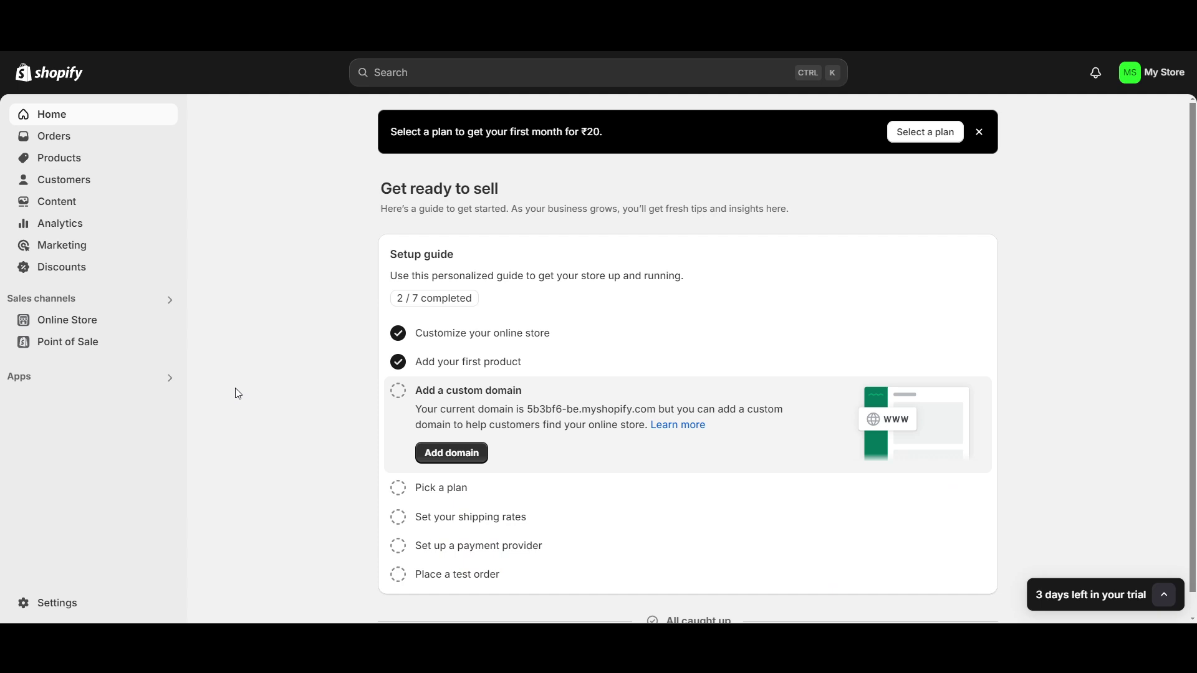
Open the Online Store themes page and submit 'dawn' as the Made for you design prompt
{"action": "left_click", "coordinate": [79, 326]}
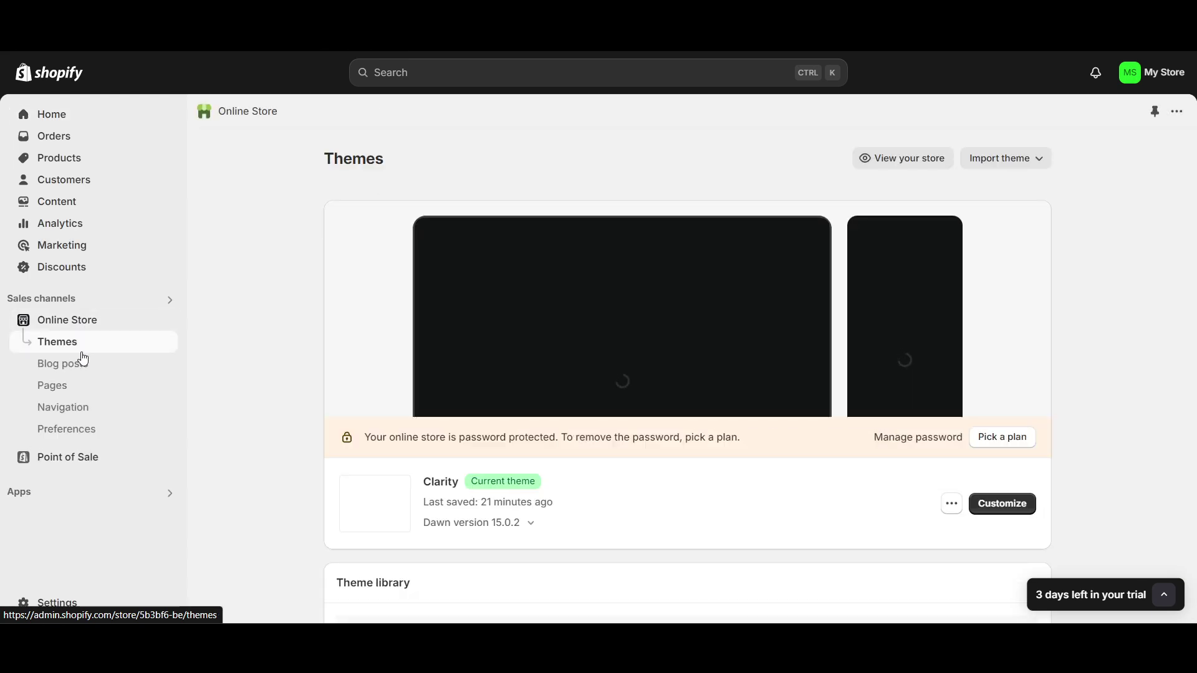
{"action": "scroll", "coordinate": [660, 484], "scroll_direction": "down", "scroll_amount": 3}
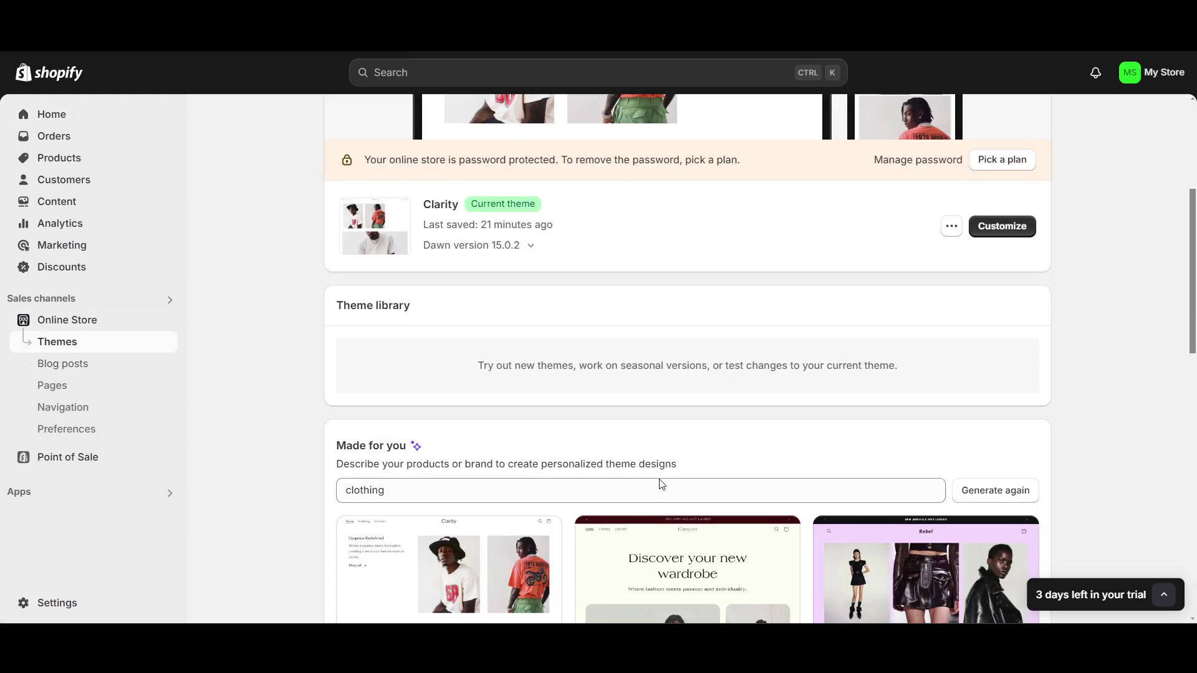
{"action": "scroll", "coordinate": [627, 321], "scroll_direction": "down", "scroll_amount": 3}
{"action": "scroll", "coordinate": [502, 243], "scroll_direction": "up", "scroll_amount": 1}
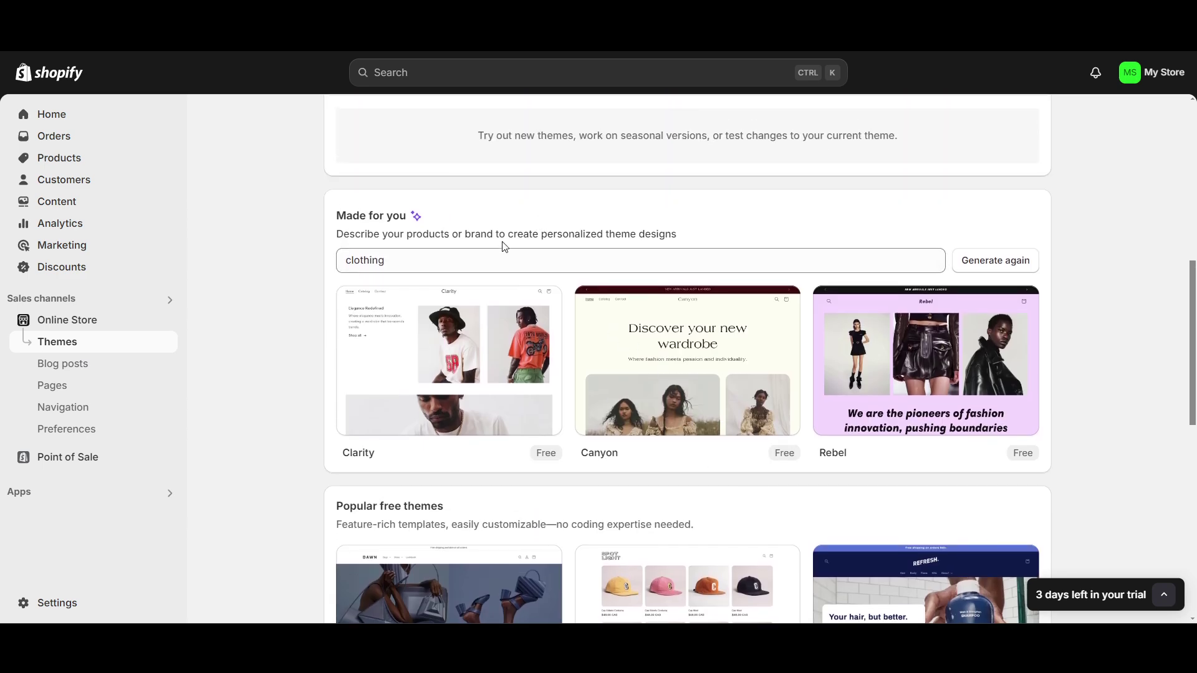
{"action": "left_click", "coordinate": [493, 260]}
{"action": "key", "text": "ctrl+a"}
{"action": "type", "text": "c"}
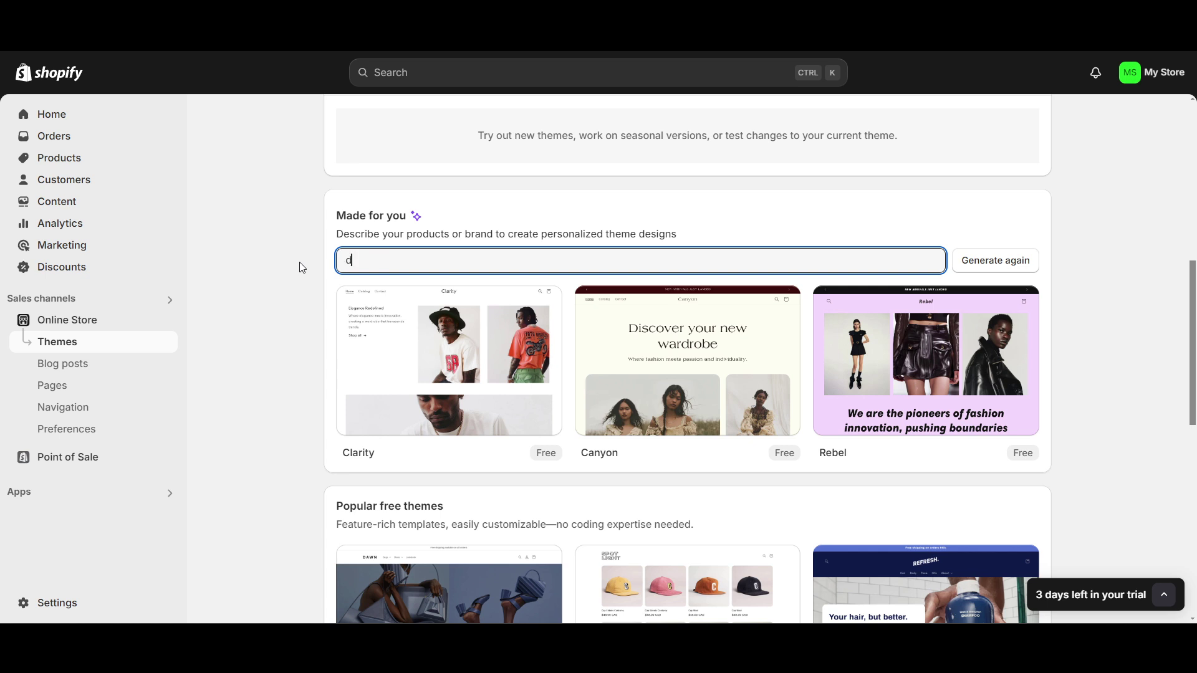
{"action": "type", "text": "n"}
{"action": "key", "text": "Return"}
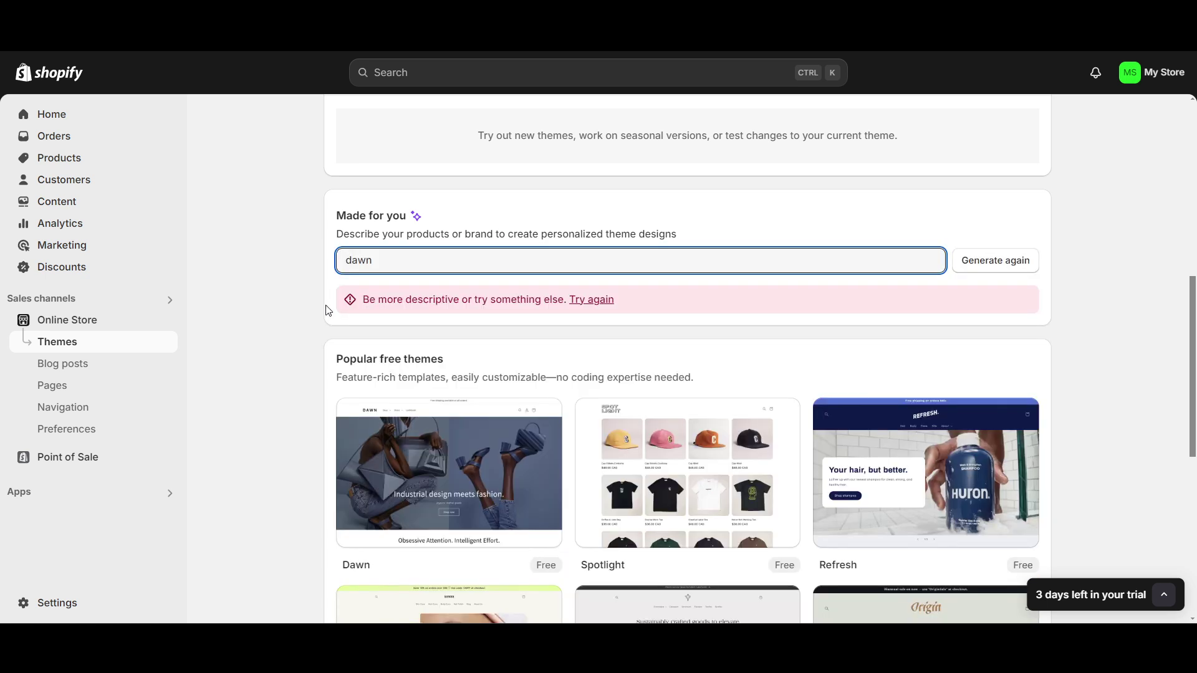
{"action": "scroll", "coordinate": [356, 374], "scroll_direction": "down", "scroll_amount": 1}
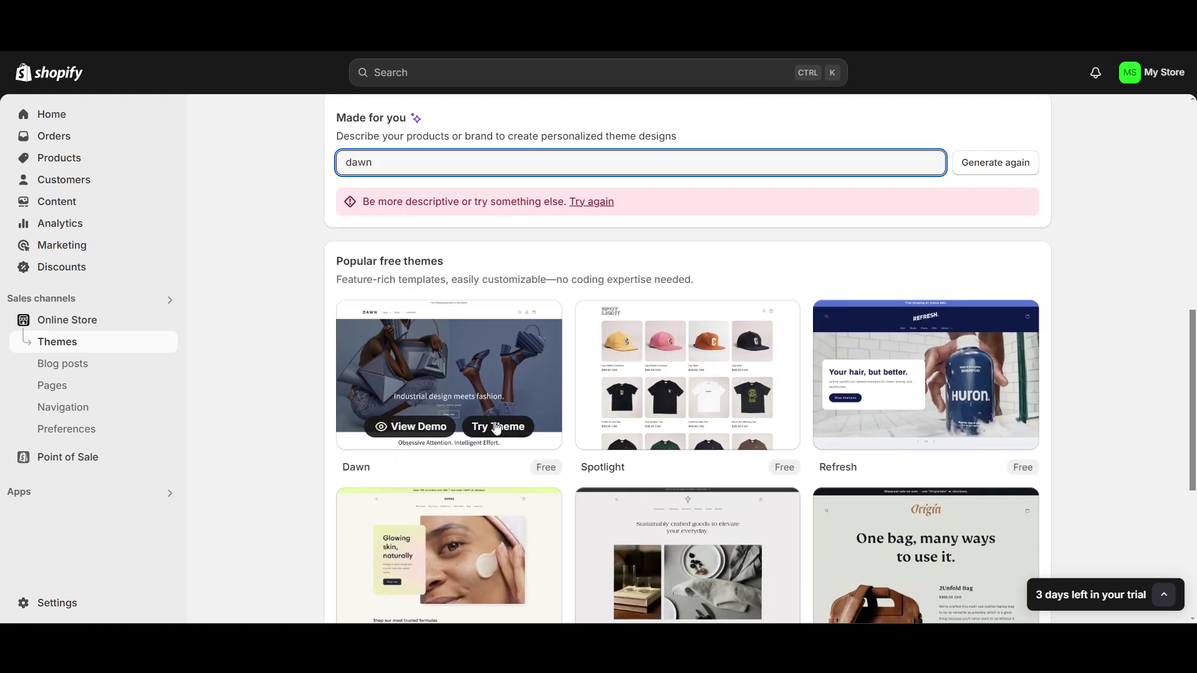
Try the free Dawn theme, exit the editor to the themes list, and collapse the trial popup
{"action": "left_click", "coordinate": [496, 427]}
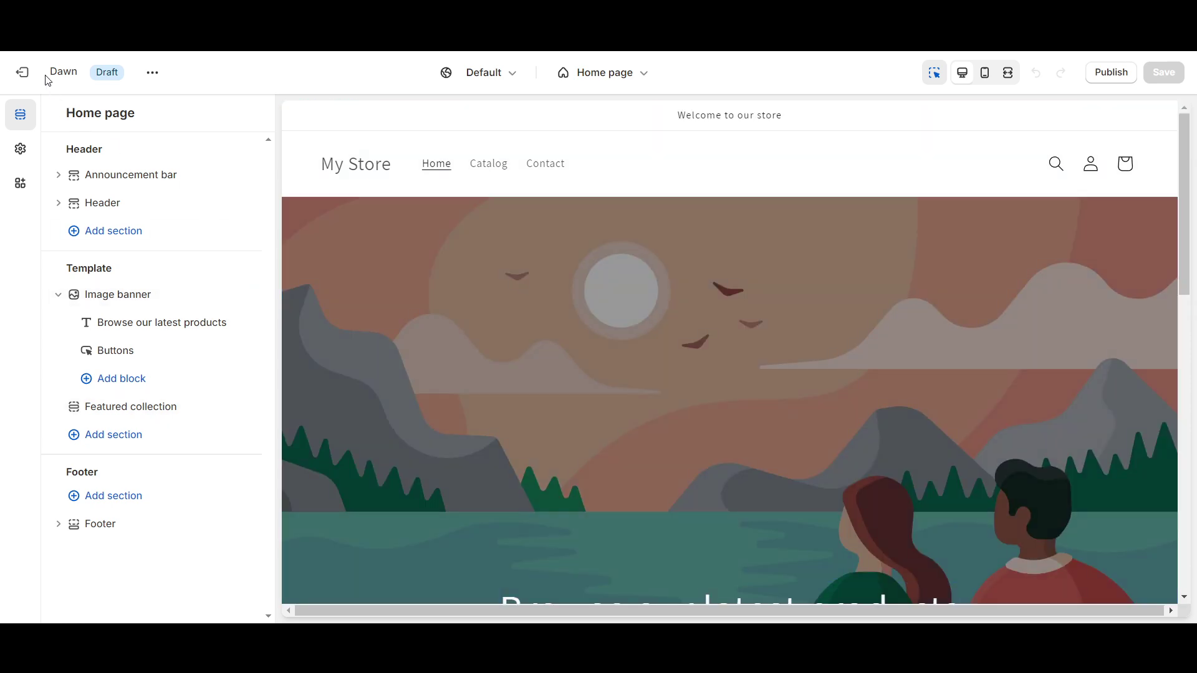
{"action": "left_click", "coordinate": [21, 73]}
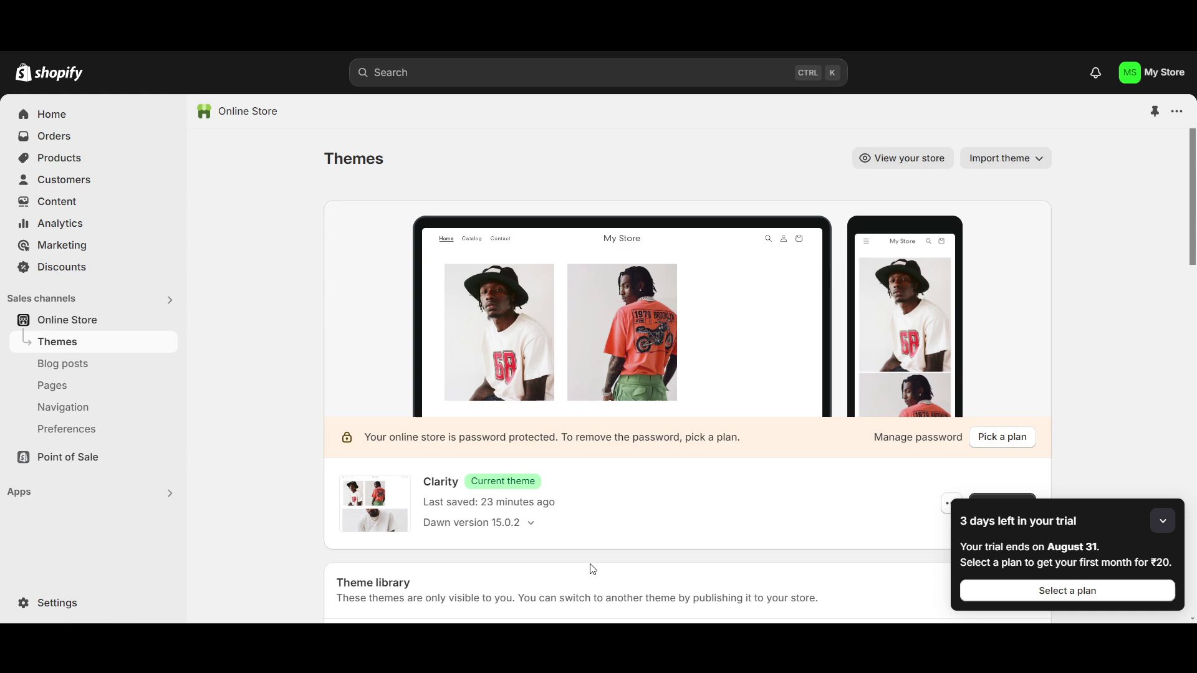
{"action": "scroll", "coordinate": [590, 552], "scroll_direction": "down", "scroll_amount": 3}
{"action": "scroll", "coordinate": [583, 532], "scroll_direction": "down", "scroll_amount": 1}
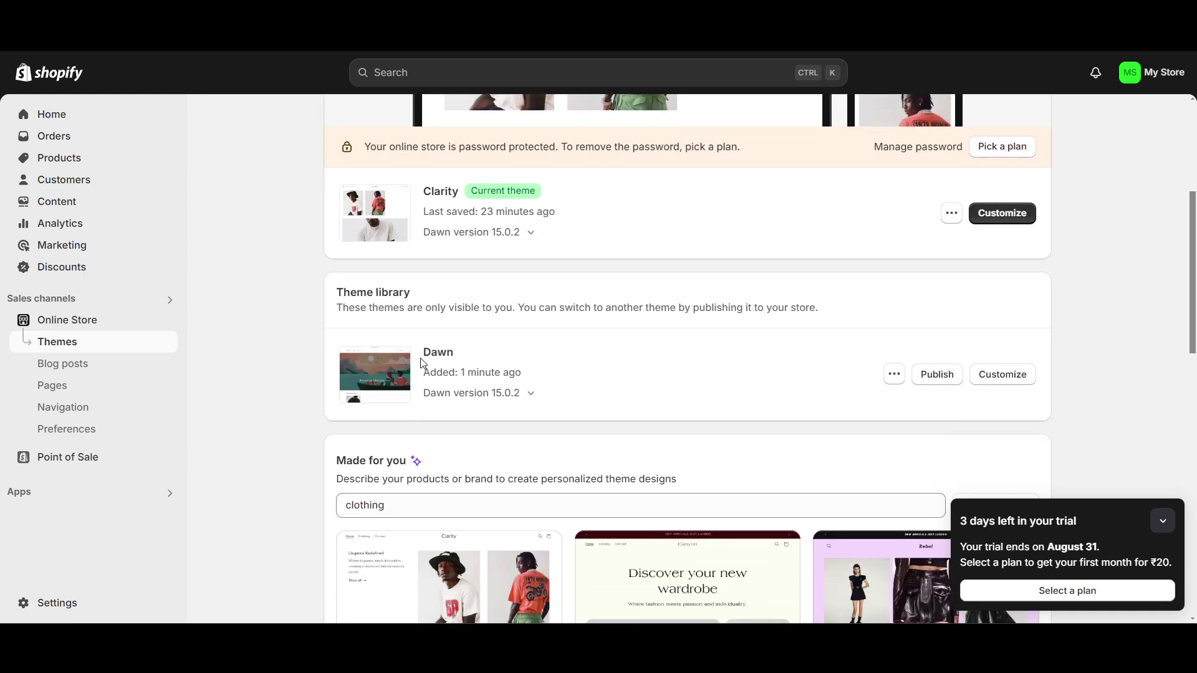
{"action": "left_click", "coordinate": [1162, 521]}
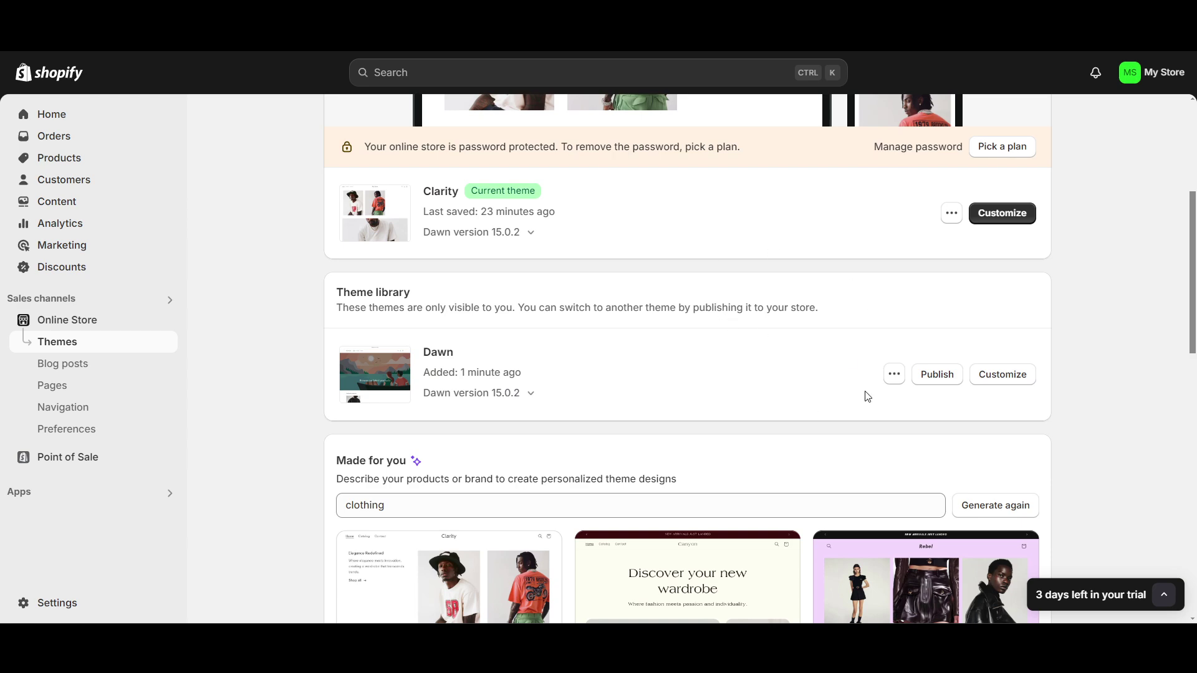
Open Dawn's code editor from its actions menu and expand the sections folder
{"action": "left_click", "coordinate": [895, 374]}
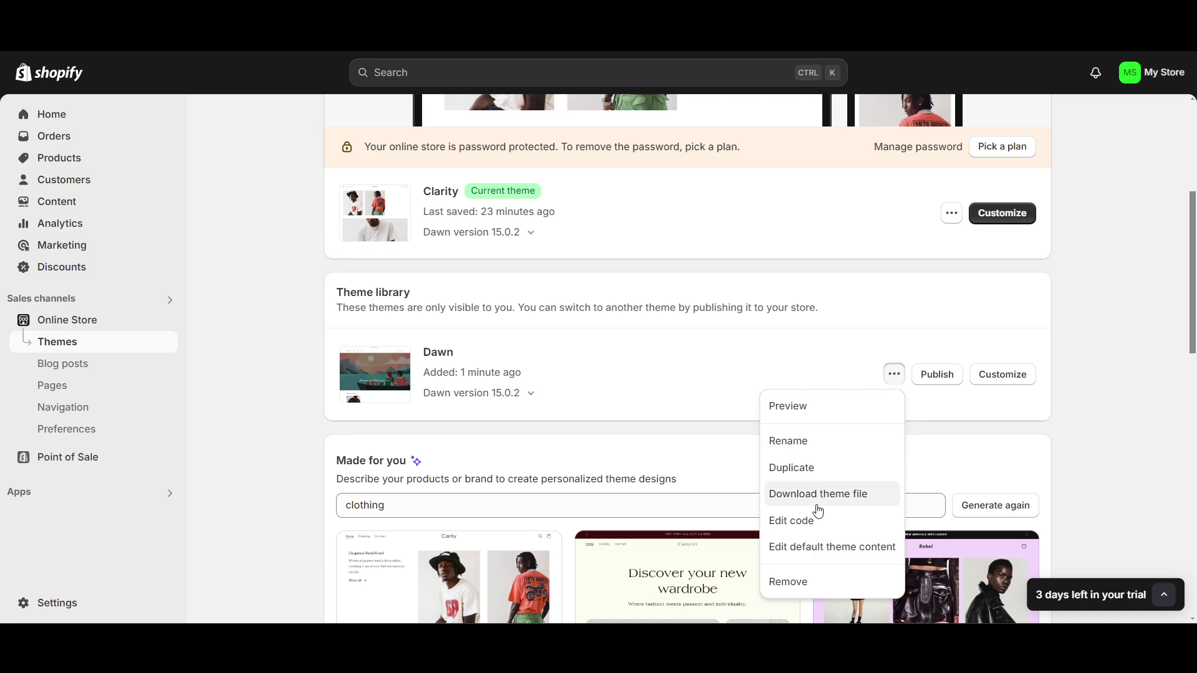
{"action": "left_click", "coordinate": [800, 522]}
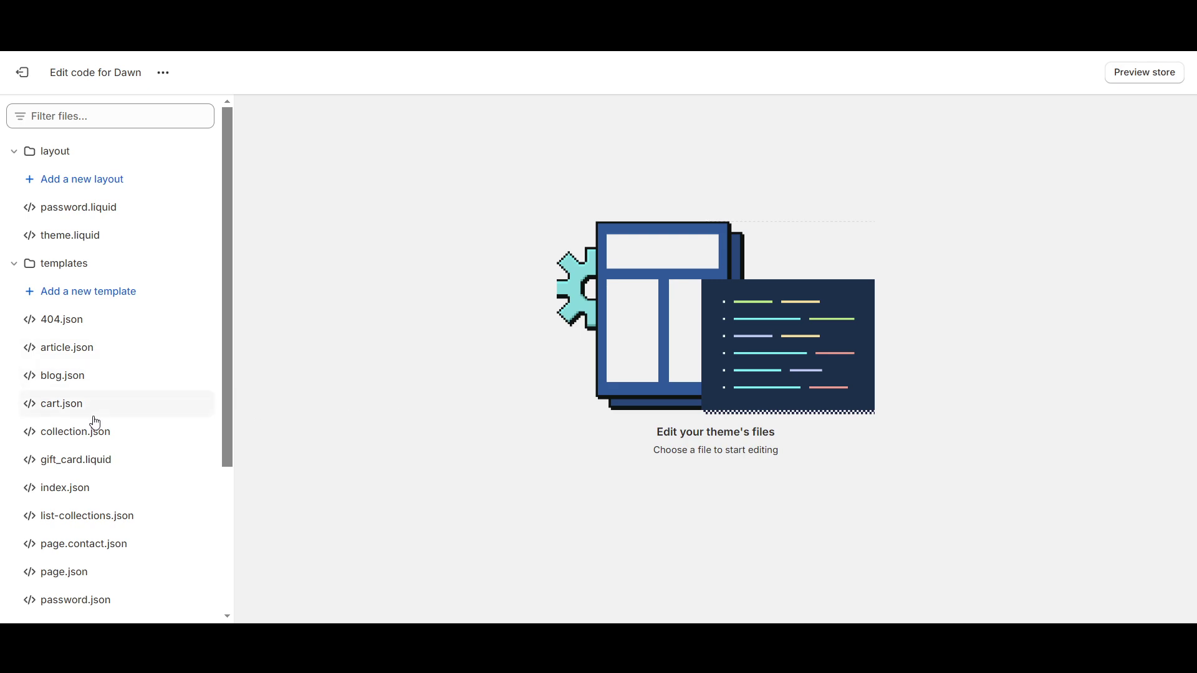
{"action": "scroll", "coordinate": [93, 425], "scroll_direction": "down", "scroll_amount": 3}
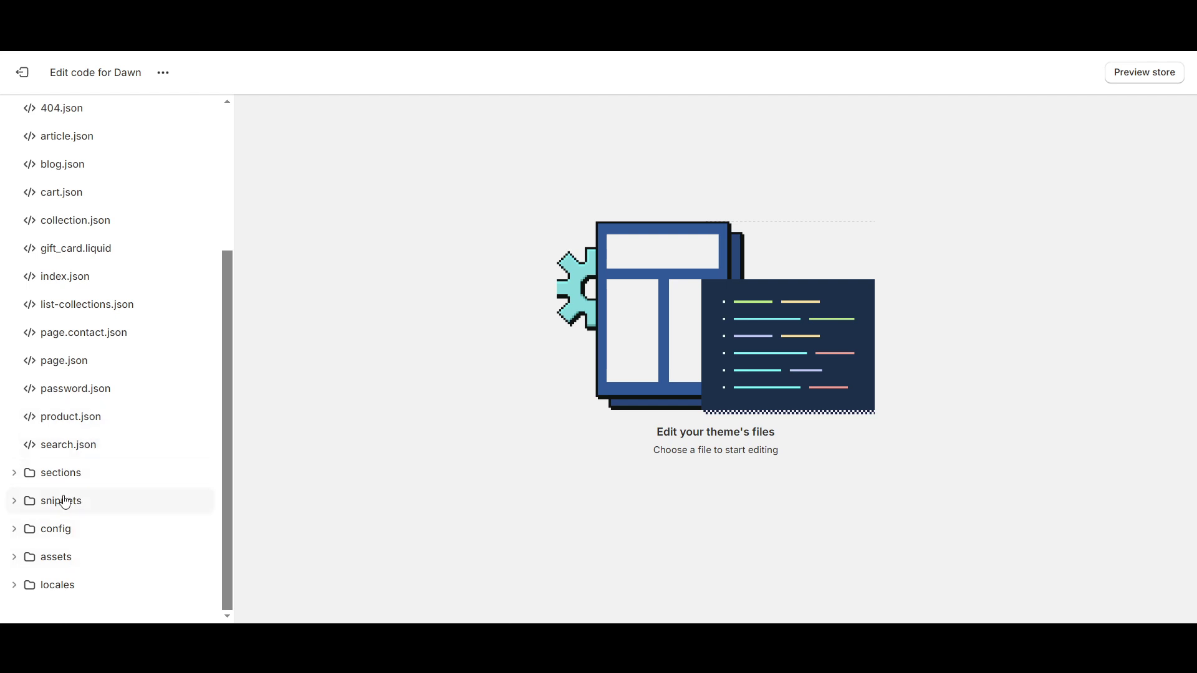
{"action": "left_click", "coordinate": [16, 475]}
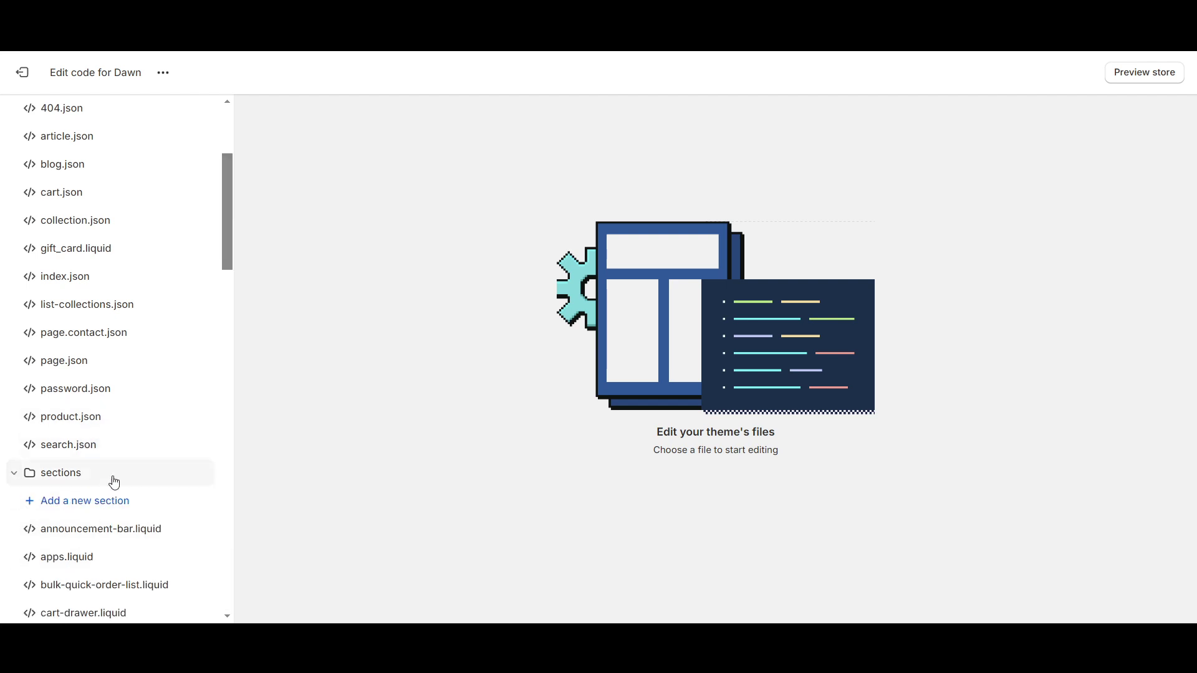
{"action": "scroll", "coordinate": [114, 481], "scroll_direction": "down", "scroll_amount": 3}
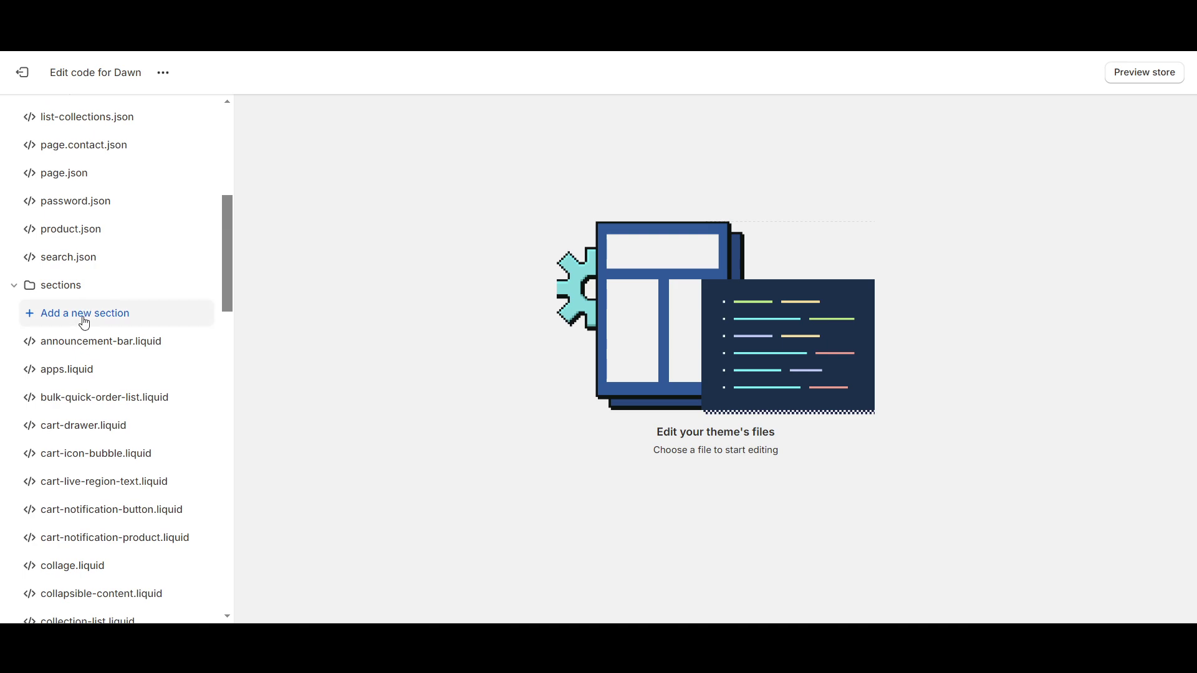
Create the Liquid section file beforetest, with the hyphen removed, and open it for editing
{"action": "left_click", "coordinate": [84, 314]}
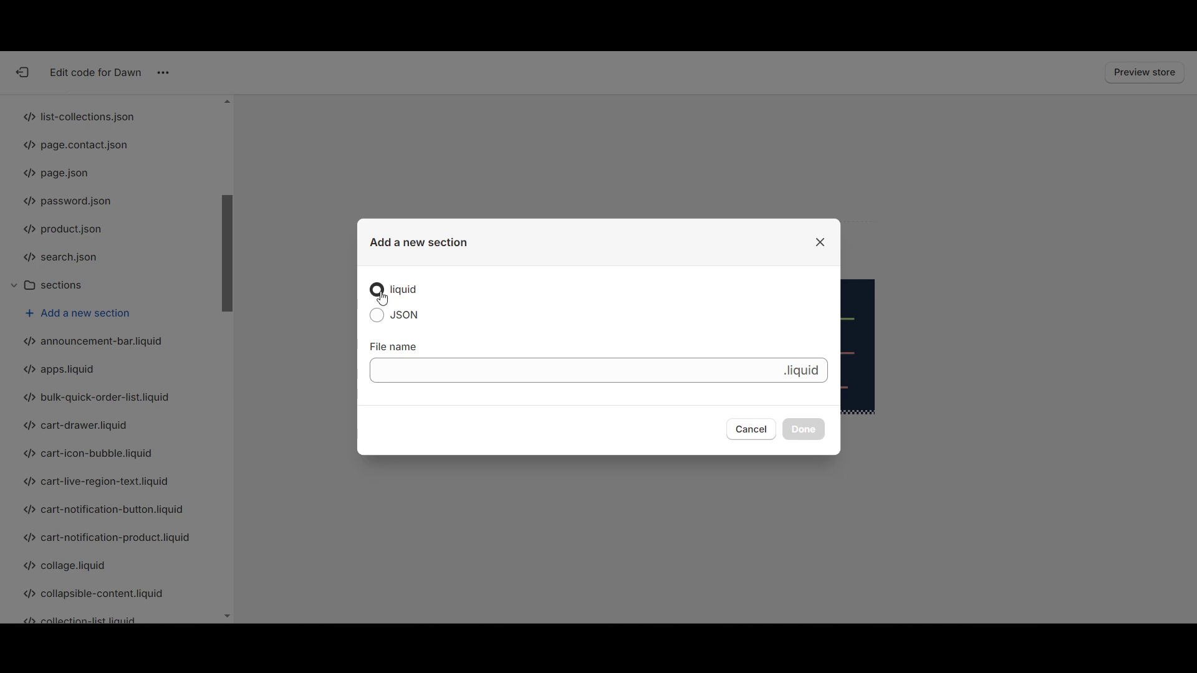
{"action": "left_click", "coordinate": [455, 374]}
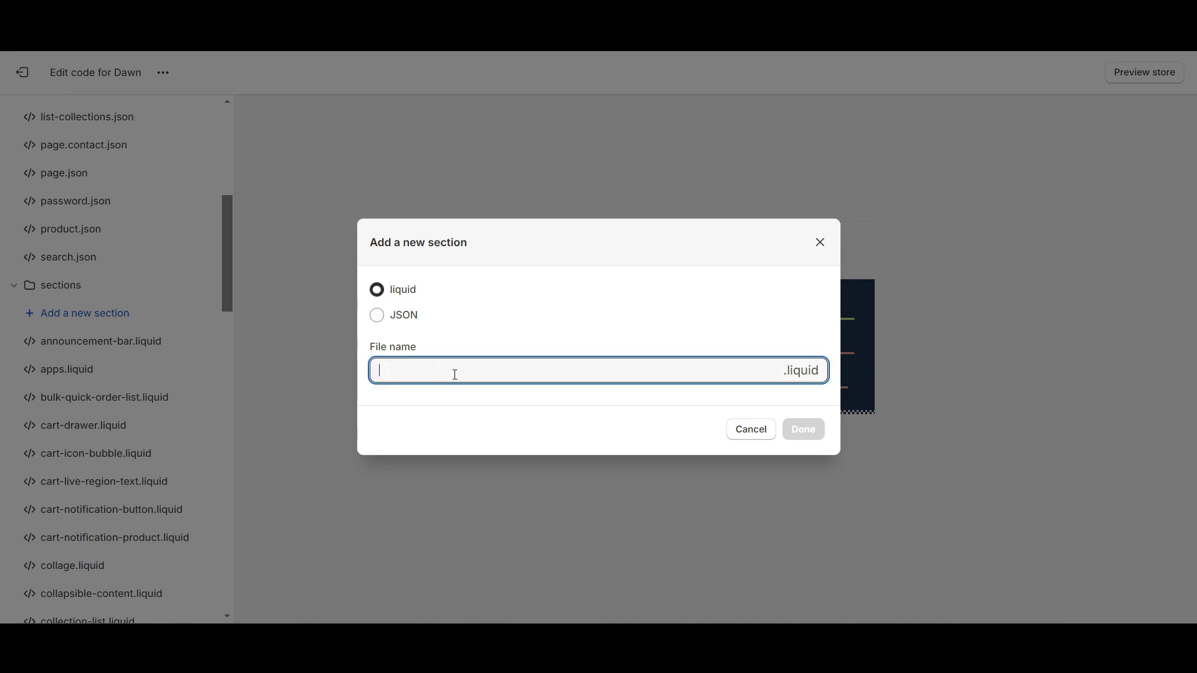
{"action": "type", "text": "before -after"}
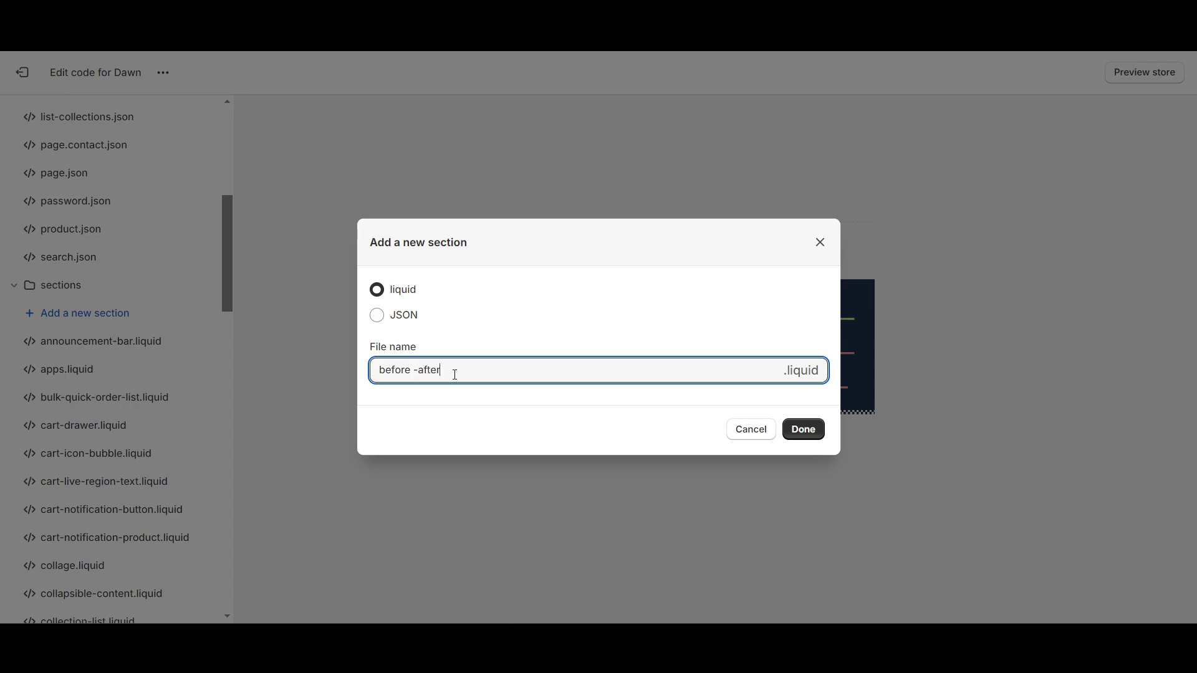
{"action": "left_click", "coordinate": [803, 430]}
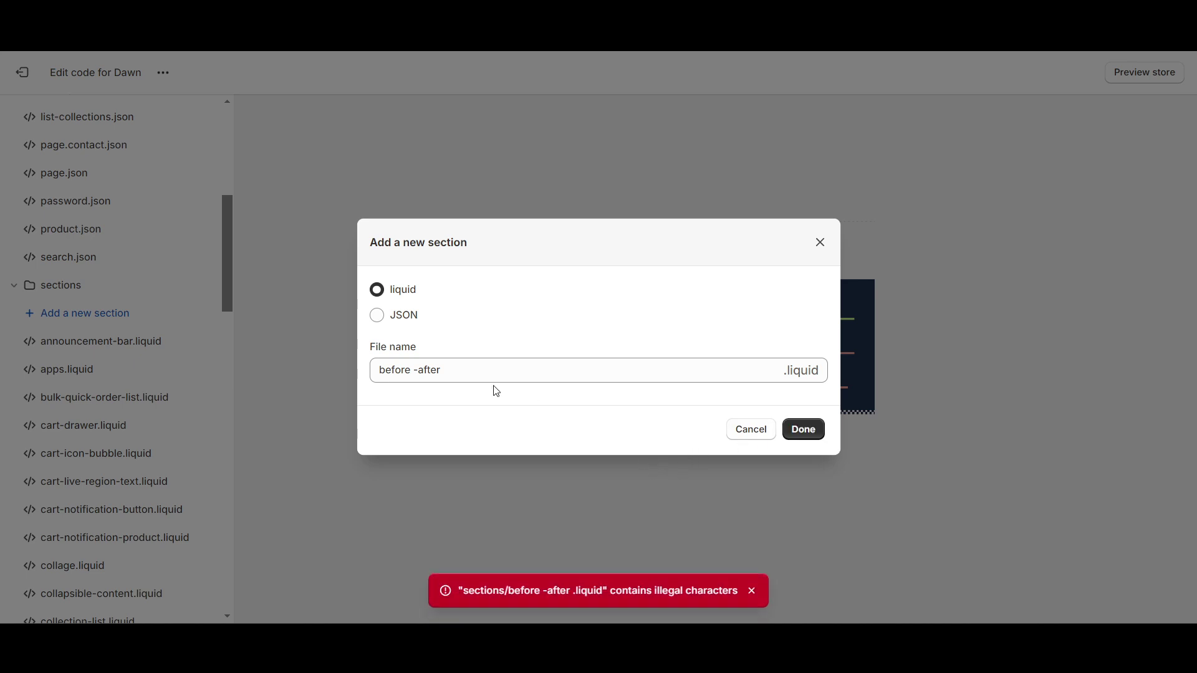
{"action": "left_click", "coordinate": [418, 370]}
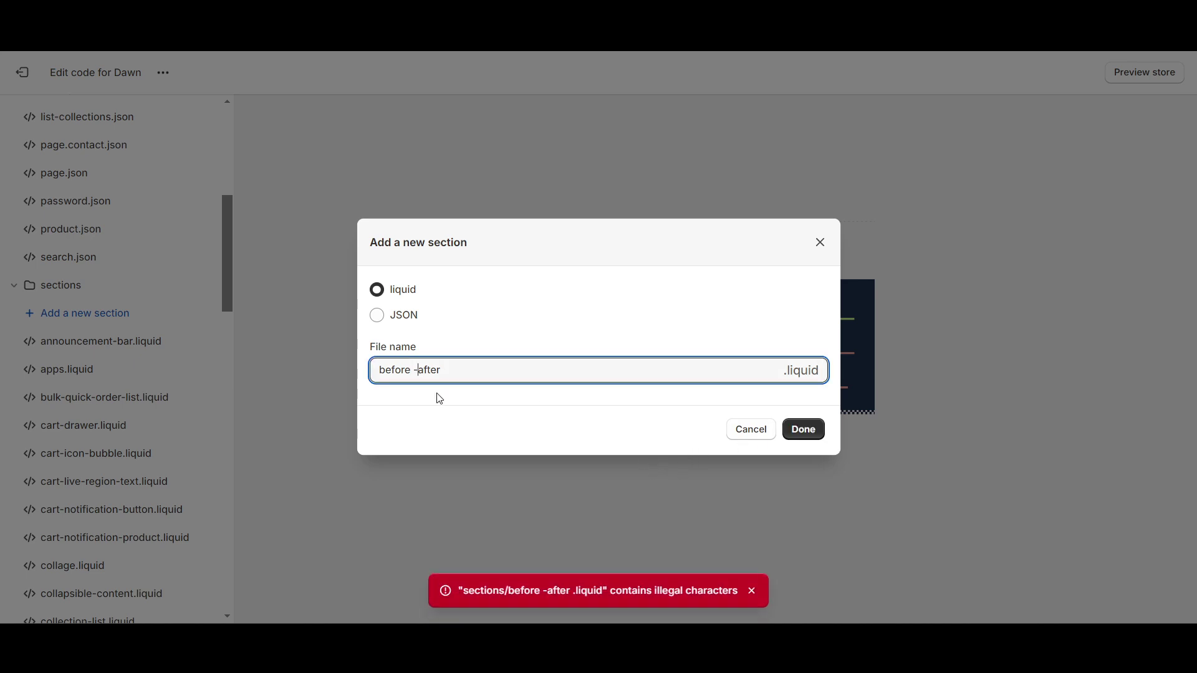
{"action": "key", "text": "BackSpace"}
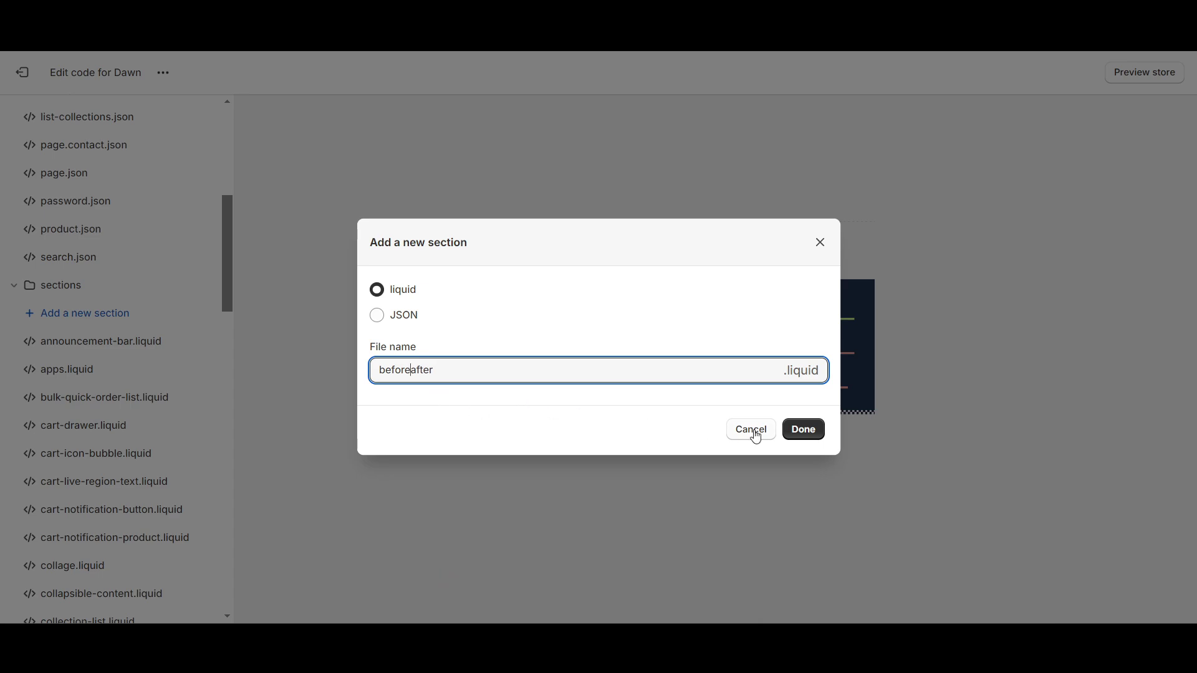
{"action": "left_click", "coordinate": [790, 429]}
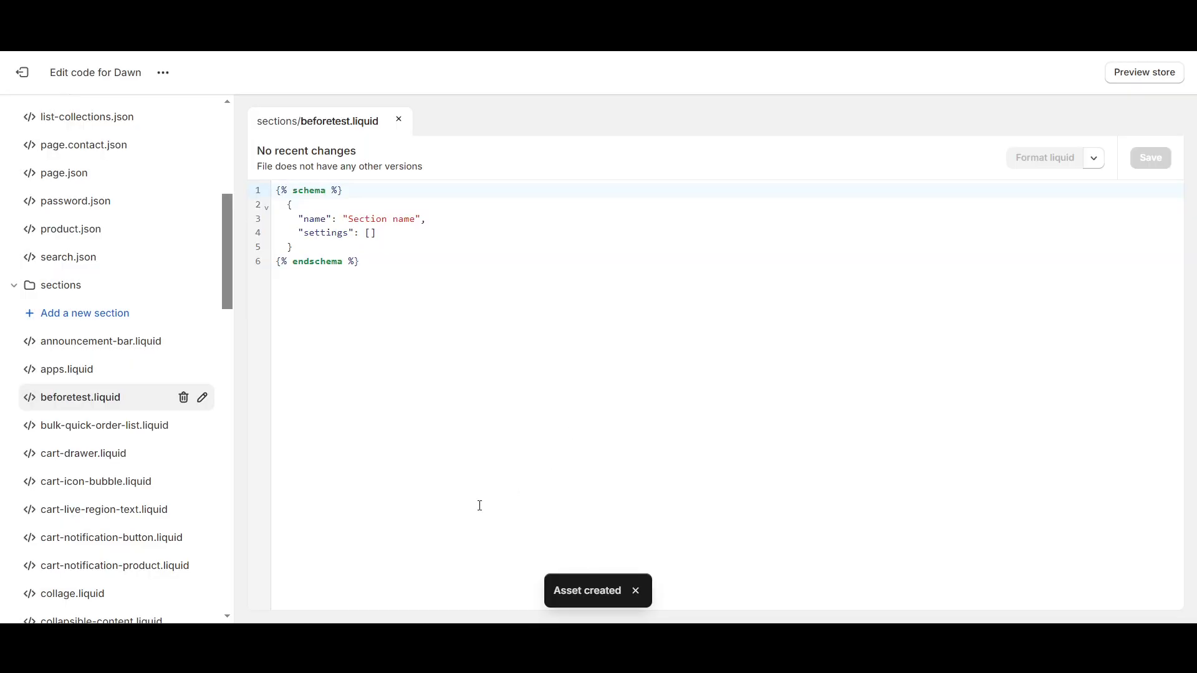
{"action": "left_click", "coordinate": [479, 505]}
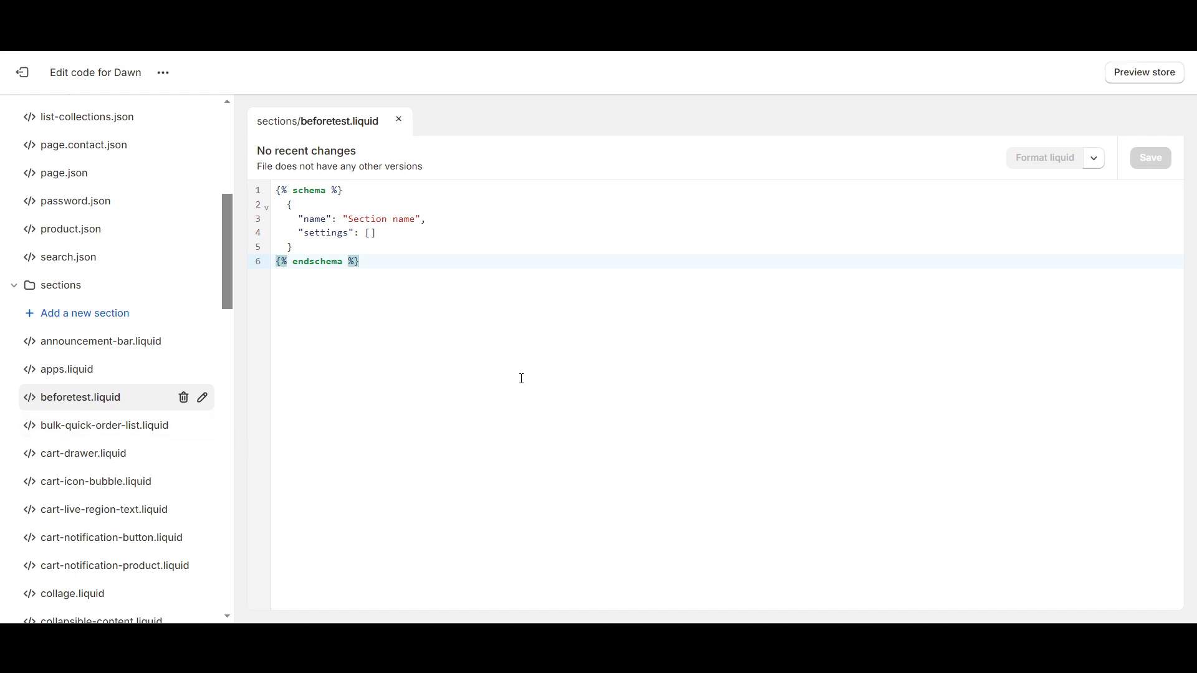
Replace beforetest.liquid's default schema with the pasted Before/After slider code and save it
{"action": "left_click_drag", "start_coordinate": [435, 303], "coordinate": [274, 193]}
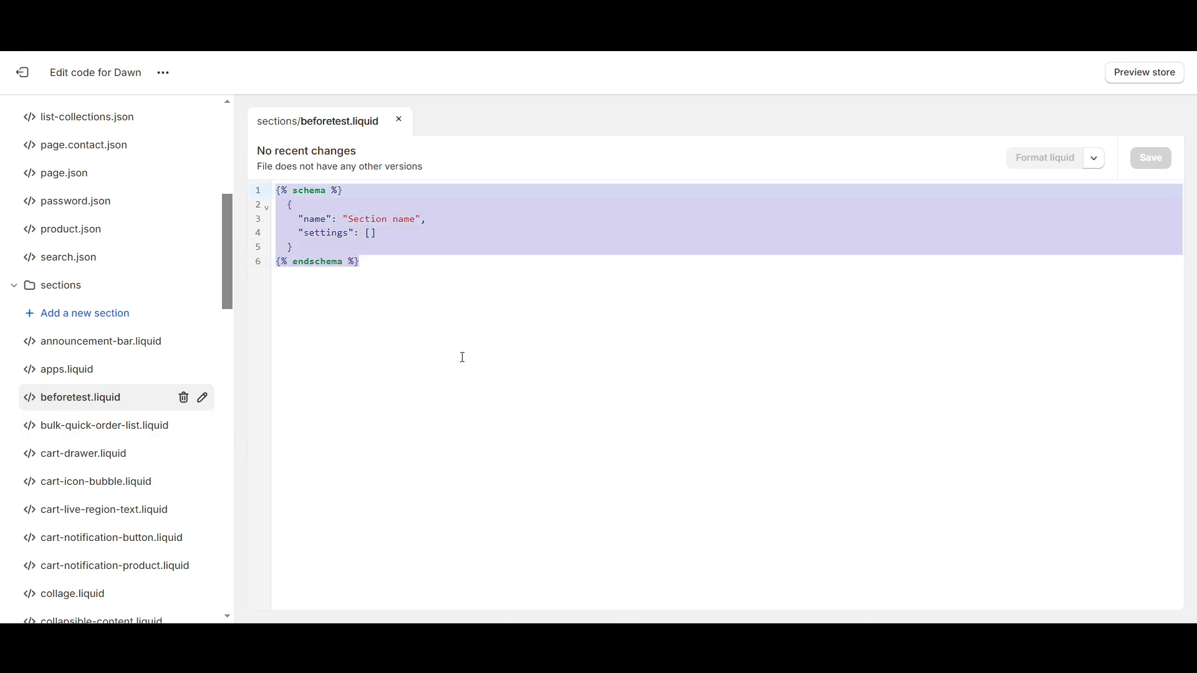
{"action": "key", "text": "ctrl+a"}
{"action": "key", "text": "Delete"}
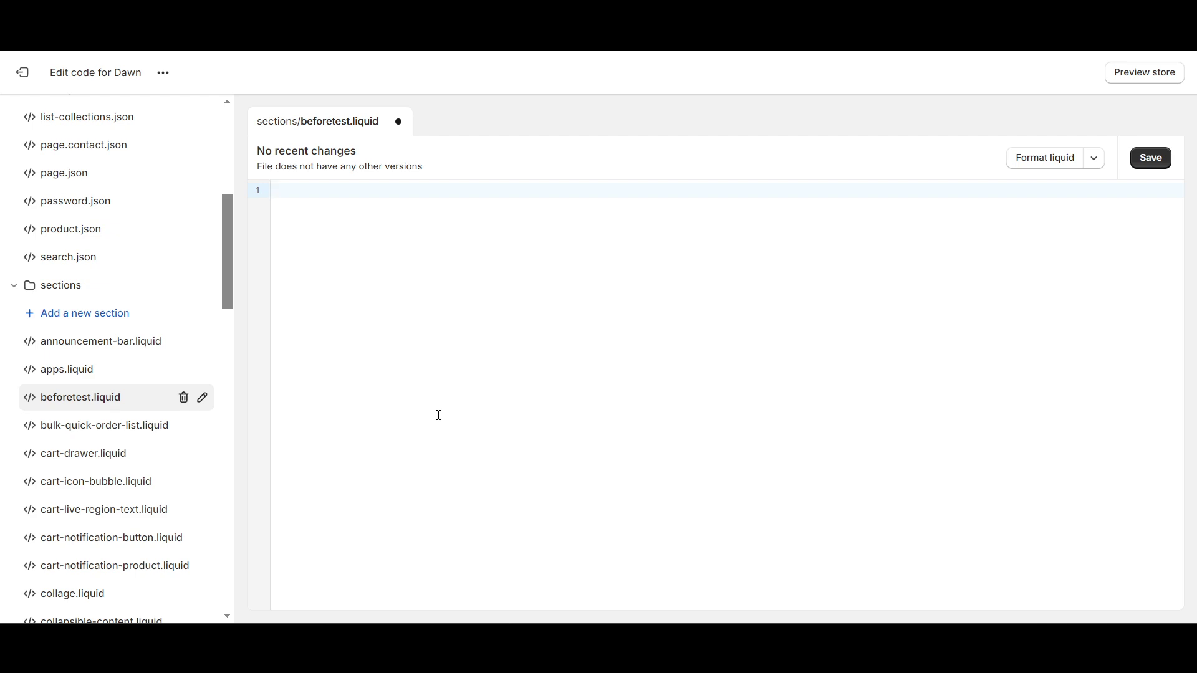
{"action": "key", "text": "ctrl+v"}
{"action": "scroll", "coordinate": [569, 334], "scroll_direction": "up", "scroll_amount": 5}
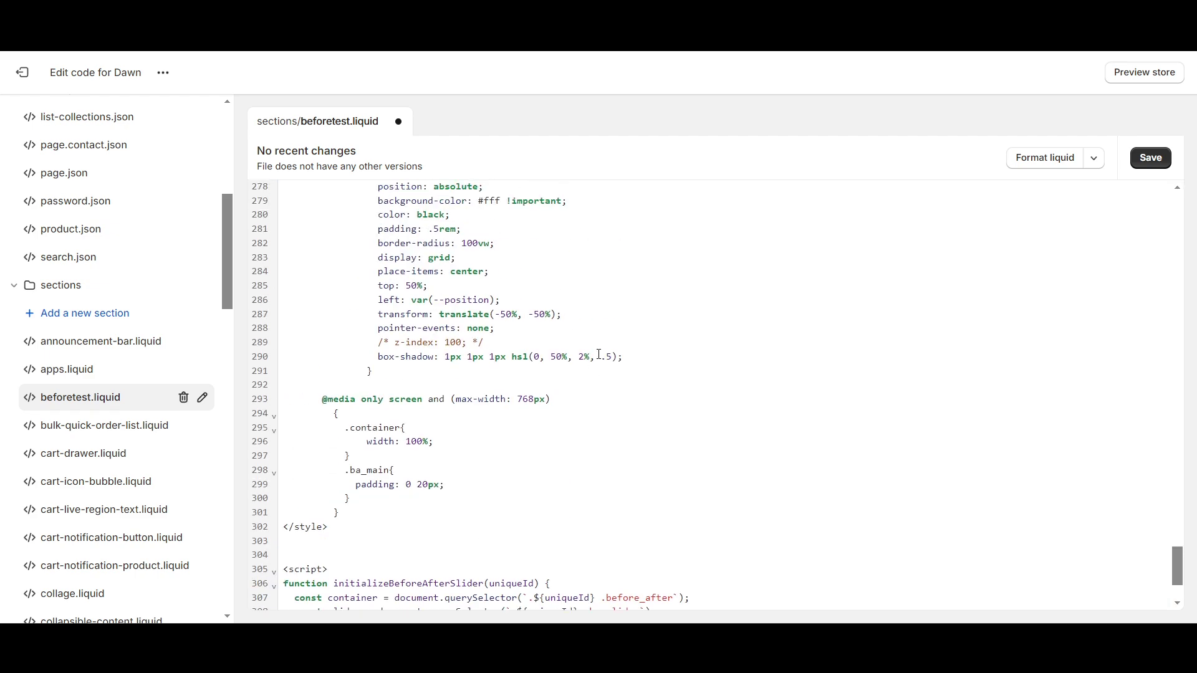
{"action": "scroll", "coordinate": [589, 346], "scroll_direction": "up", "scroll_amount": 5}
{"action": "scroll", "coordinate": [598, 354], "scroll_direction": "up", "scroll_amount": 5}
{"action": "scroll", "coordinate": [598, 355], "scroll_direction": "up", "scroll_amount": 10}
{"action": "scroll", "coordinate": [649, 315], "scroll_direction": "up", "scroll_amount": 3}
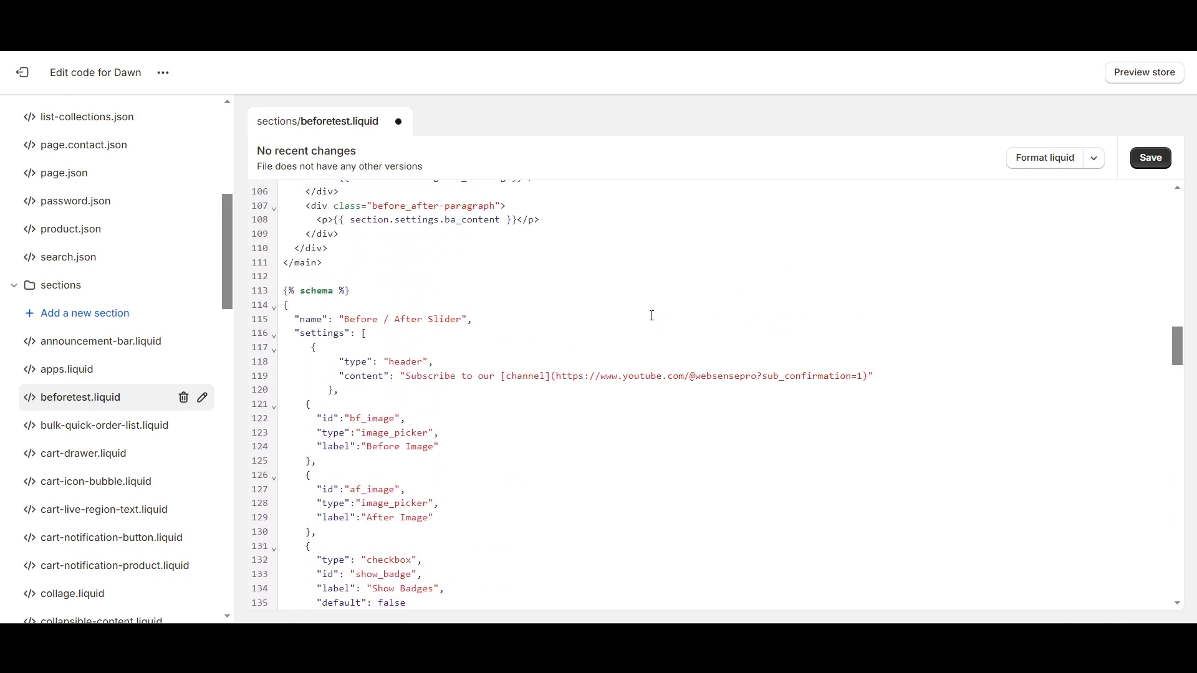
{"action": "scroll", "coordinate": [644, 324], "scroll_direction": "up", "scroll_amount": 6}
{"action": "scroll", "coordinate": [644, 321], "scroll_direction": "up", "scroll_amount": 8}
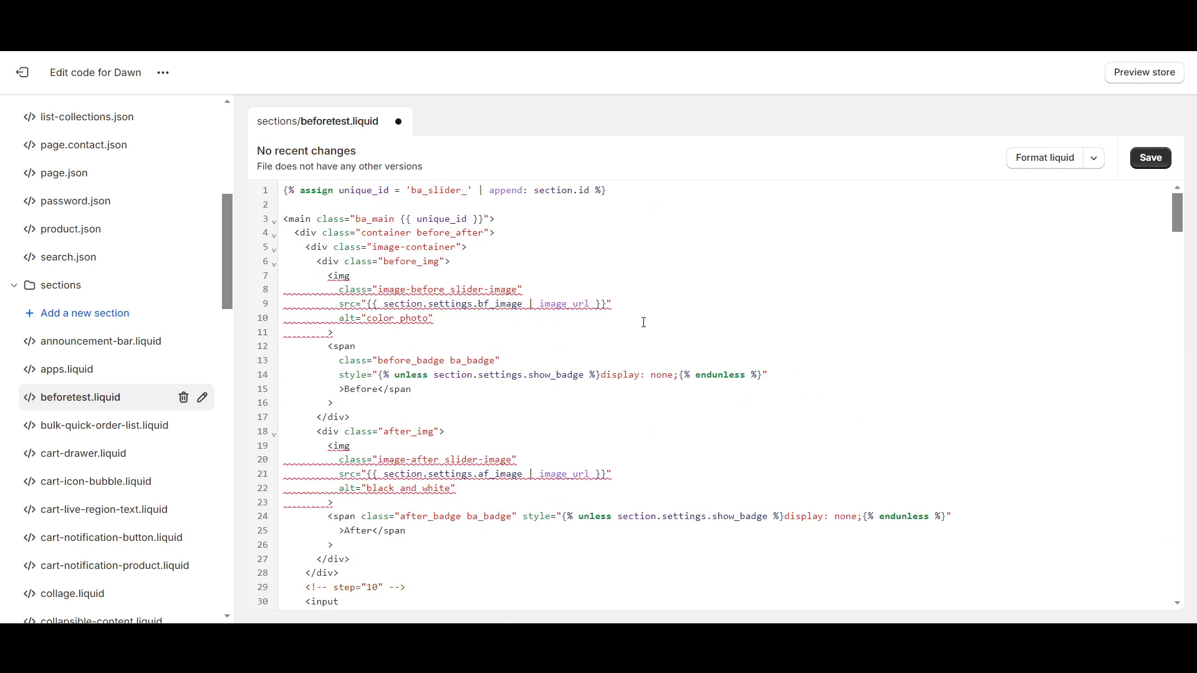
{"action": "left_click", "coordinate": [1150, 157]}
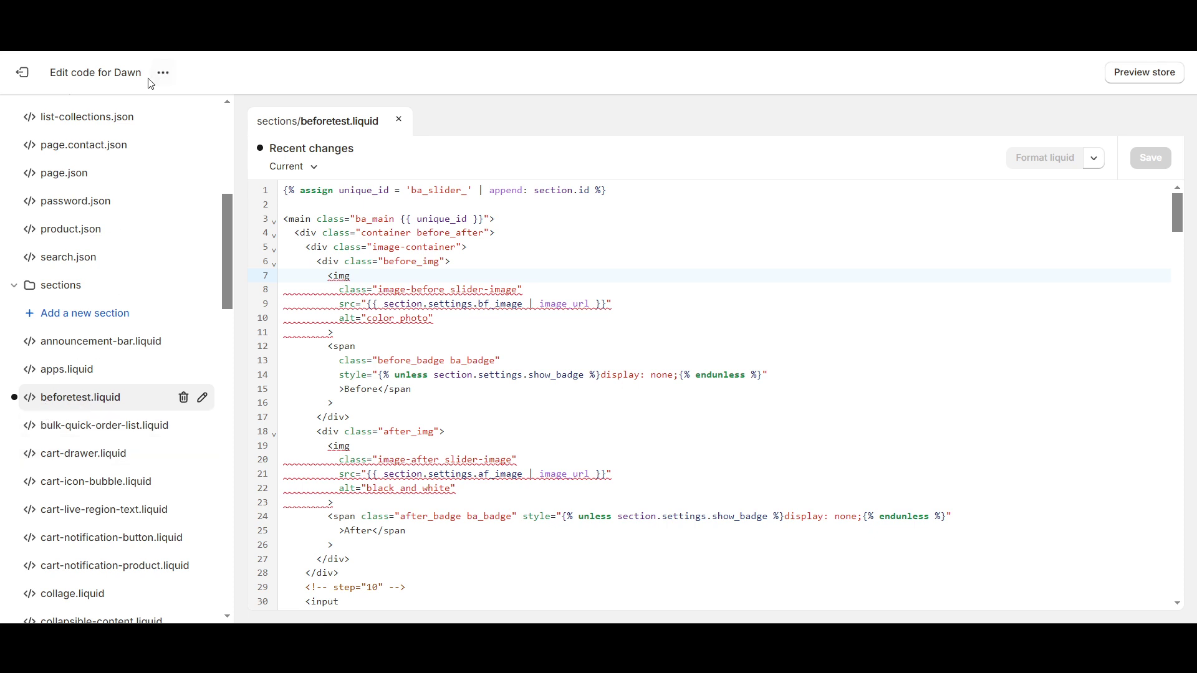
{"action": "left_click", "coordinate": [163, 73]}
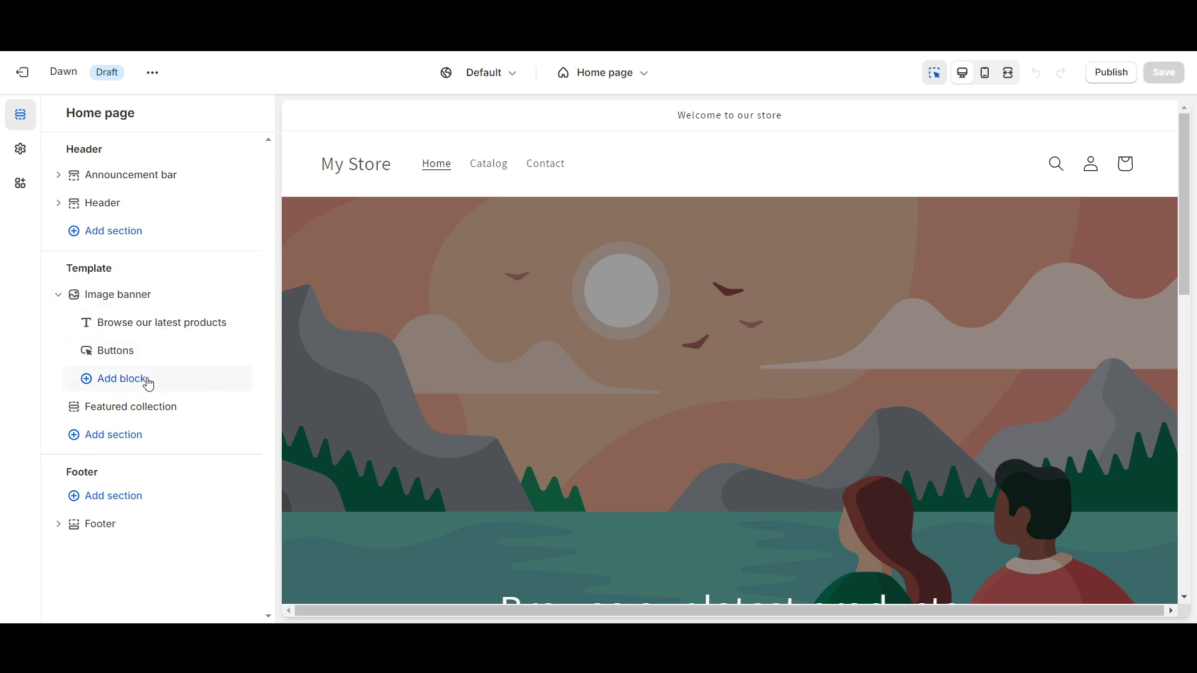
Add the Before / After Slider section from the home template's Add section list
{"action": "left_click", "coordinate": [124, 437]}
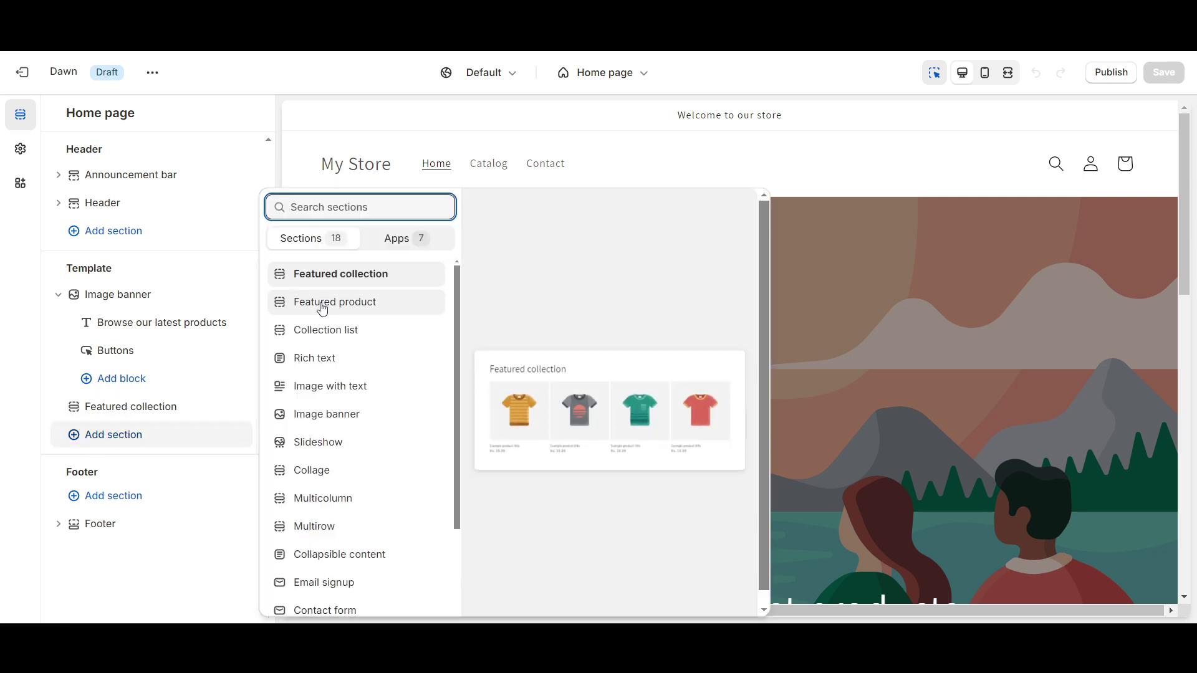
{"action": "type", "text": "bef"}
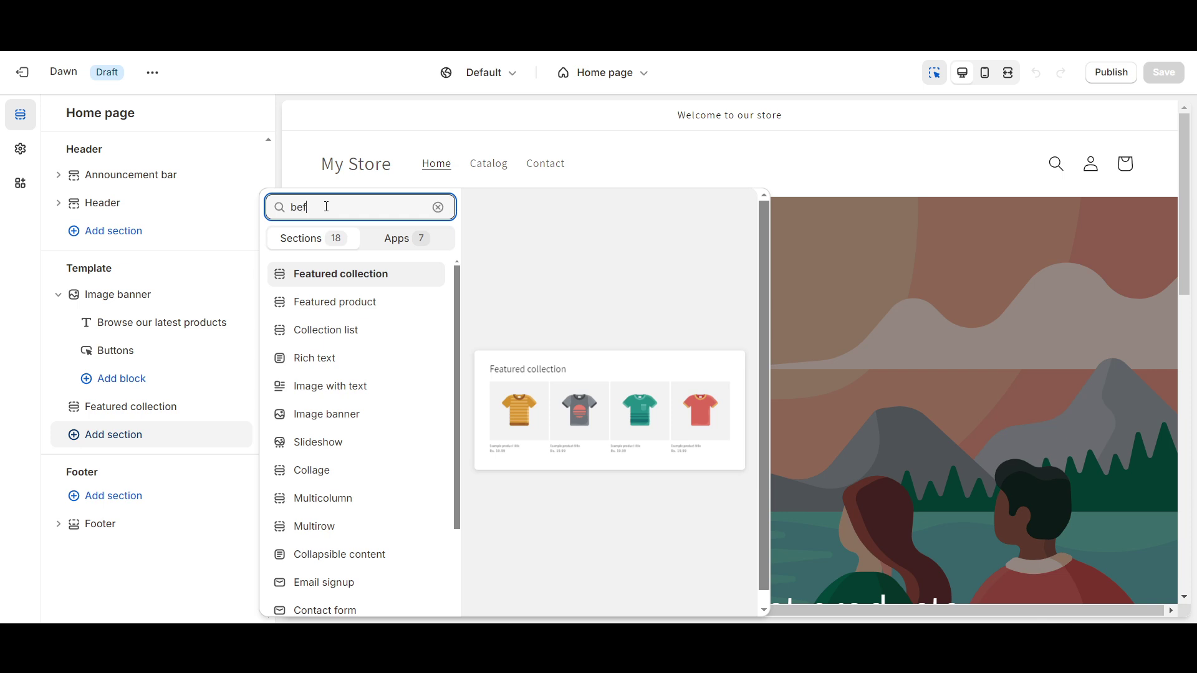
{"action": "type", "text": "ore"}
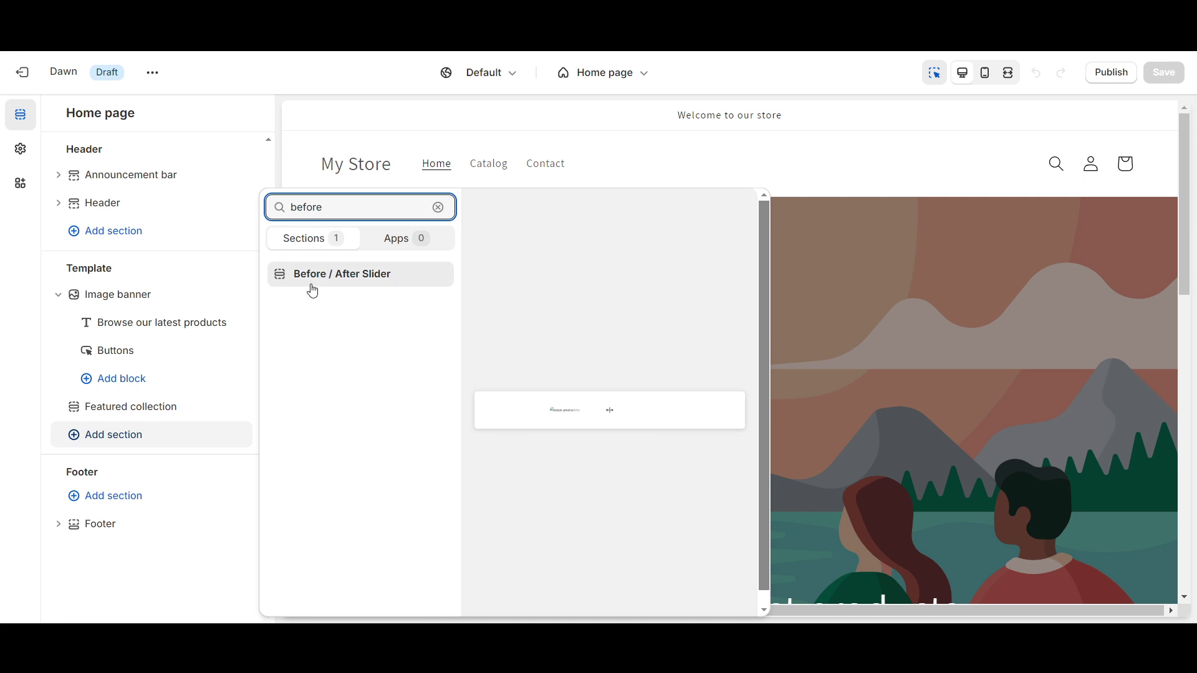
{"action": "left_click", "coordinate": [341, 273]}
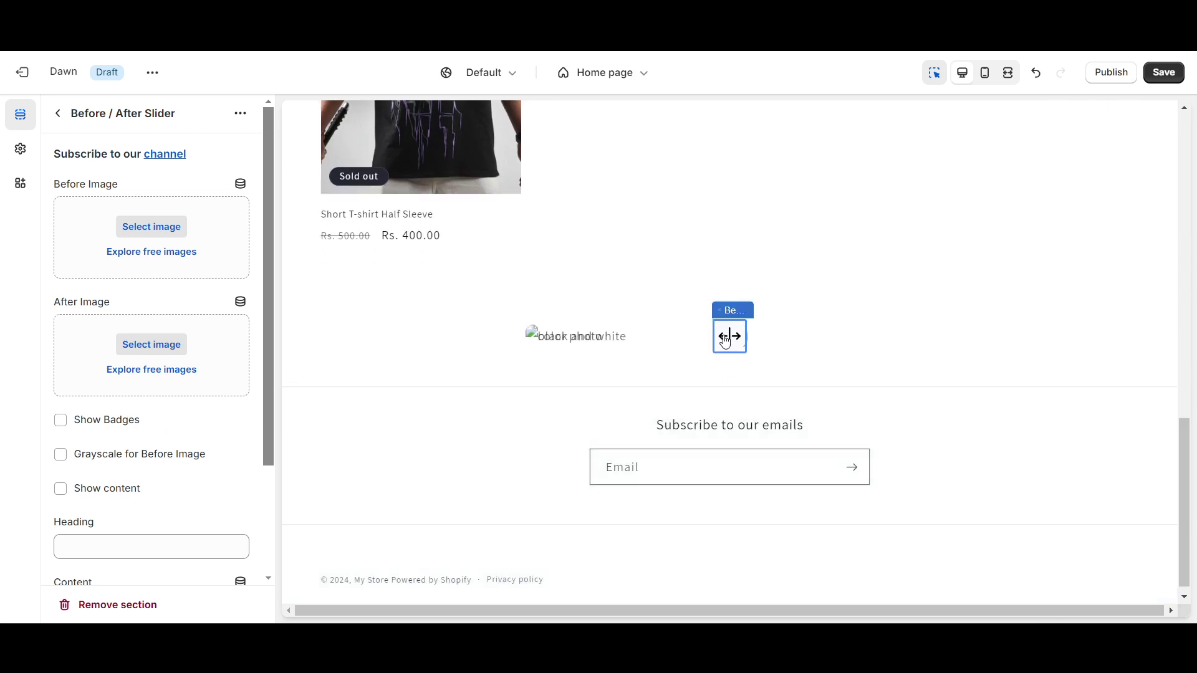
Set the slider's before image to general-clothes-minimal-2
{"action": "left_click", "coordinate": [155, 232]}
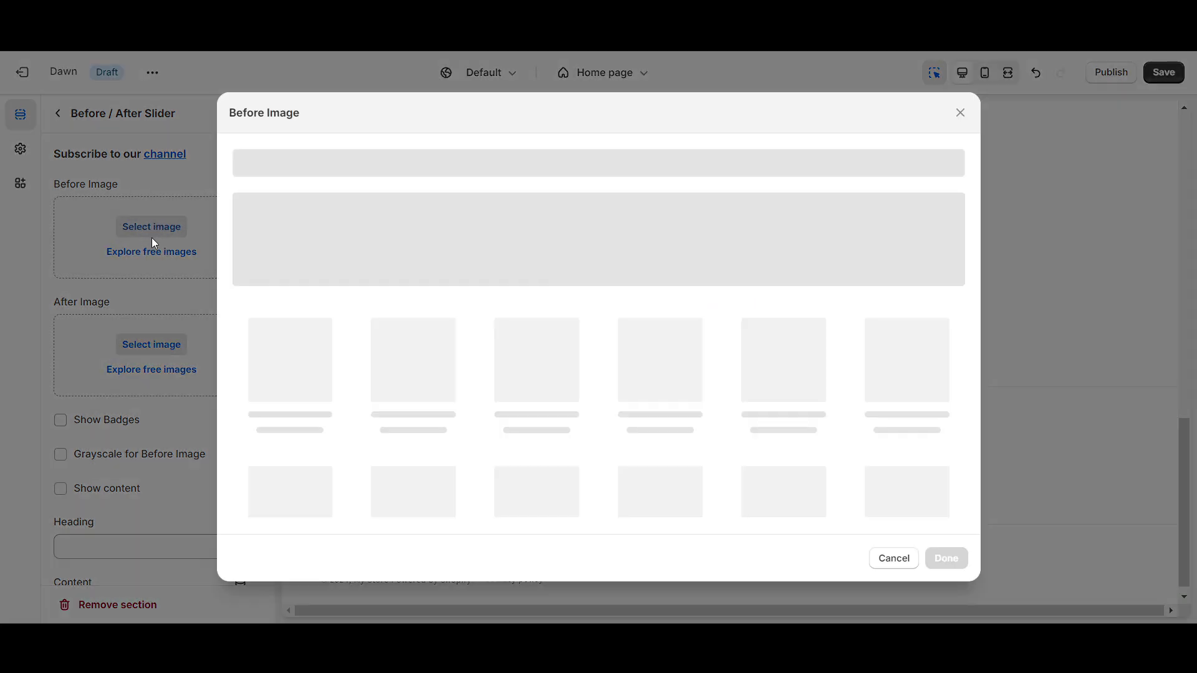
{"action": "scroll", "coordinate": [690, 502], "scroll_direction": "down", "scroll_amount": 1}
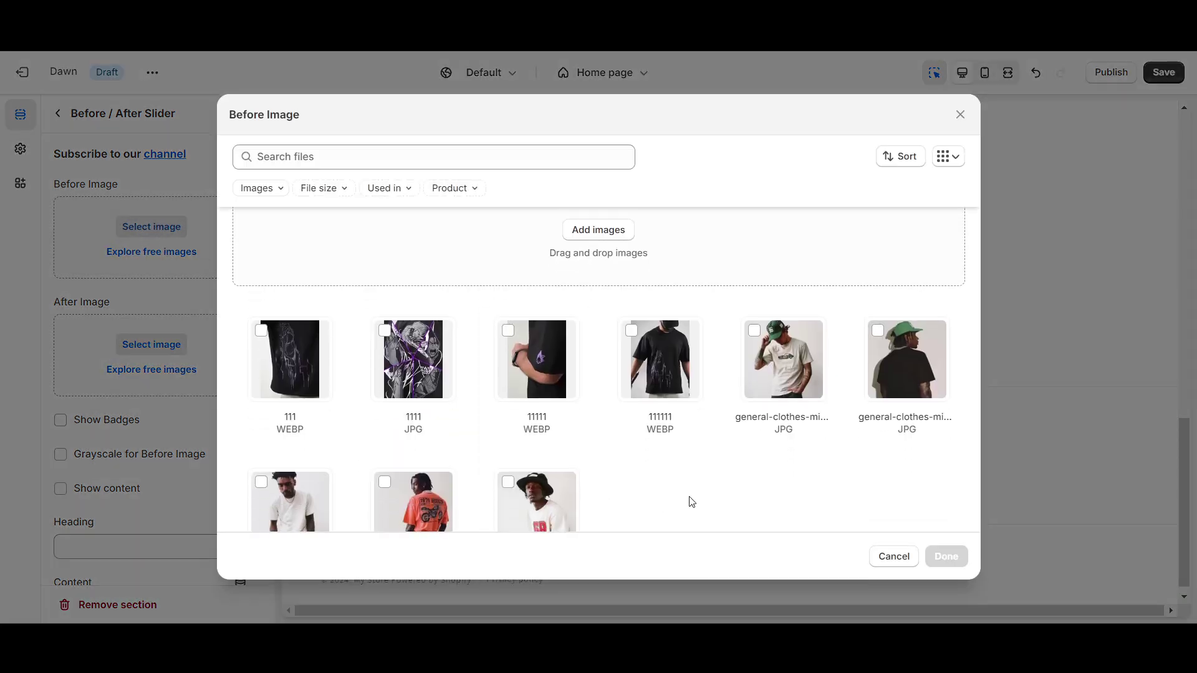
{"action": "scroll", "coordinate": [690, 503], "scroll_direction": "up", "scroll_amount": 1}
{"action": "left_click", "coordinate": [786, 372]}
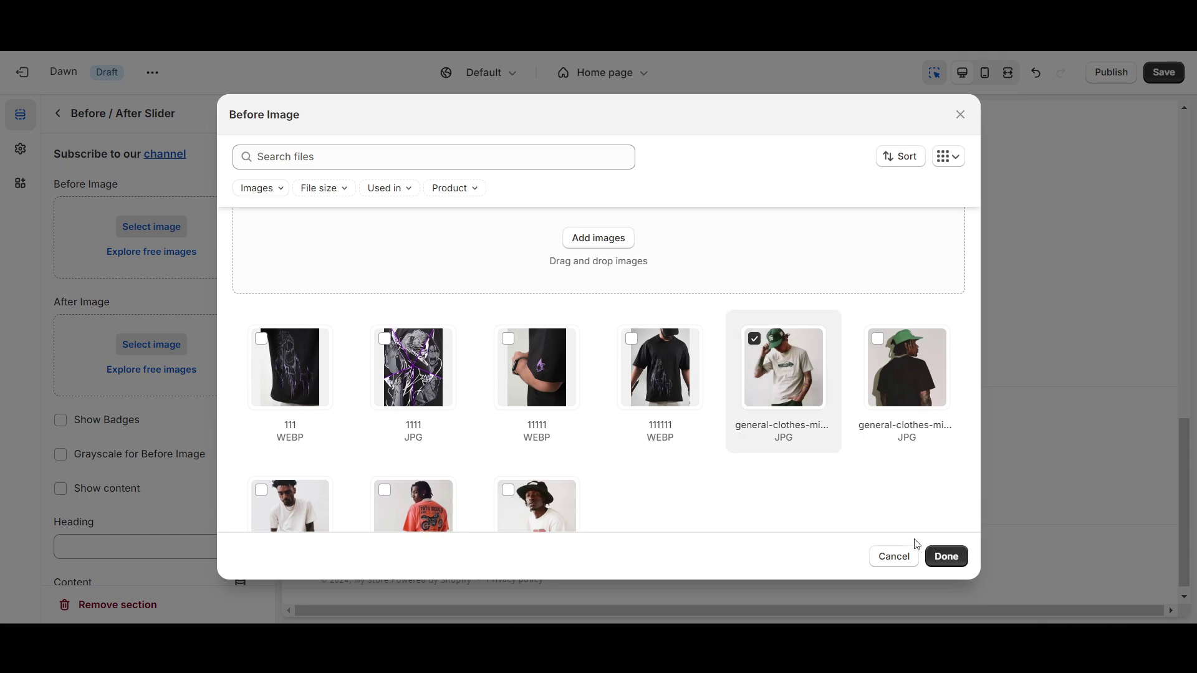
{"action": "left_click", "coordinate": [946, 557]}
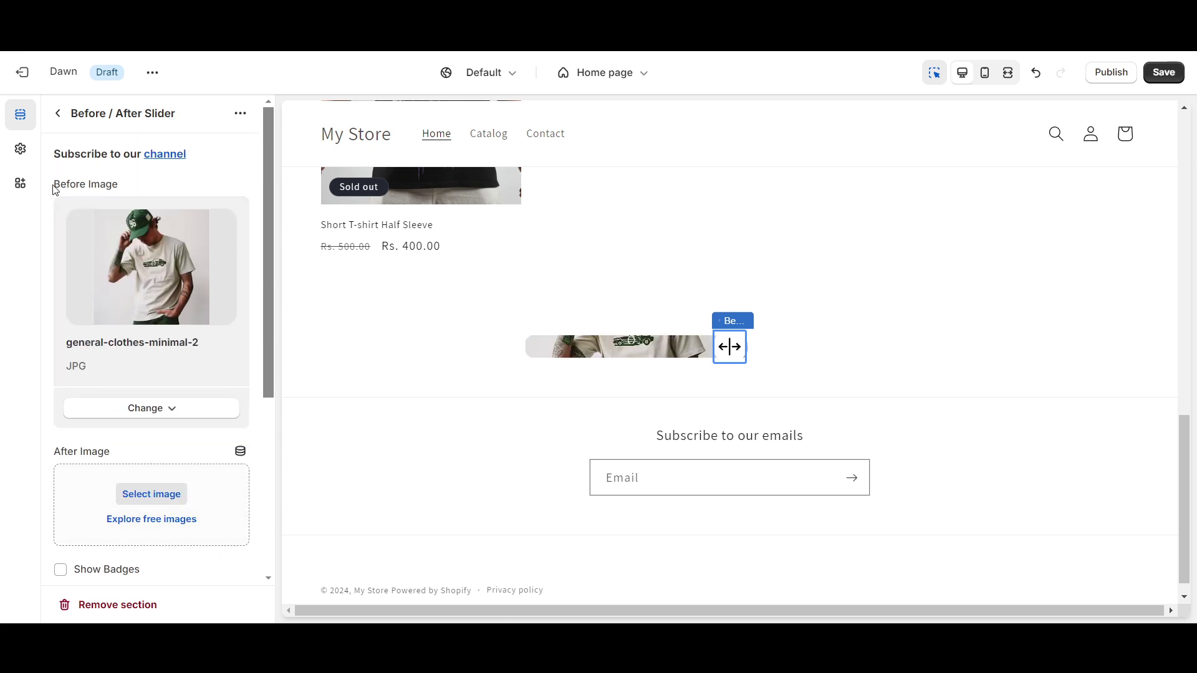
{"action": "scroll", "coordinate": [94, 184], "scroll_direction": "down", "scroll_amount": 1}
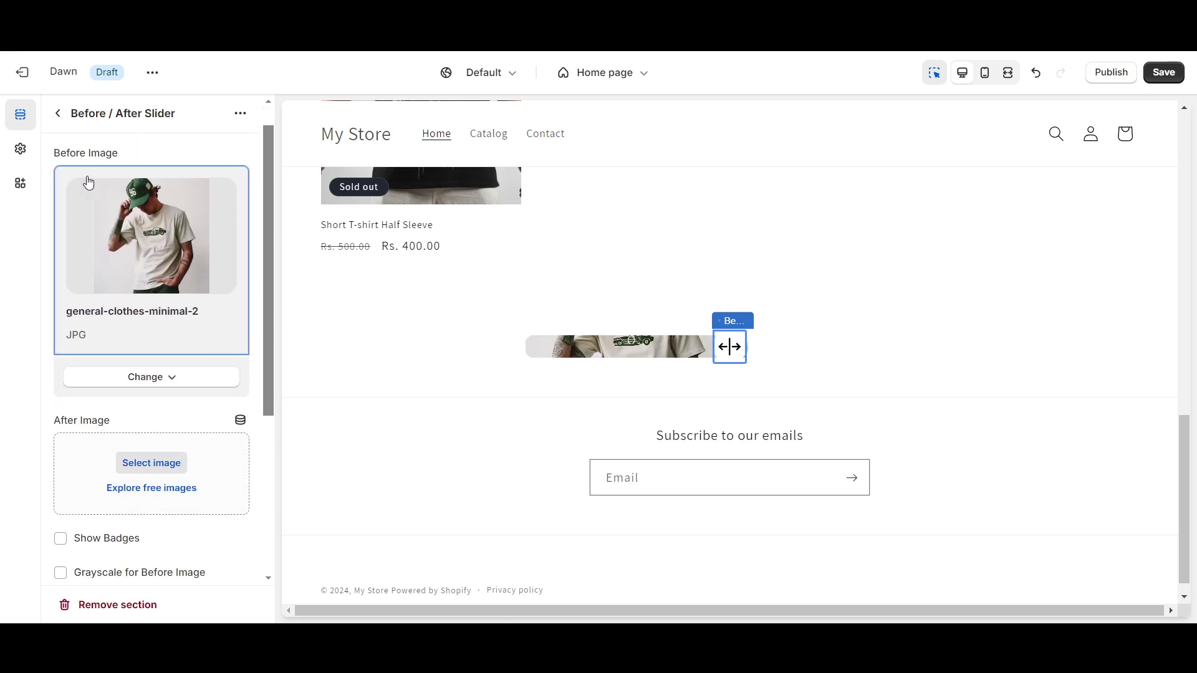
{"action": "scroll", "coordinate": [121, 375], "scroll_direction": "down", "scroll_amount": 2}
Set the slider's after image to the black 111111 T-shirt photo
{"action": "left_click", "coordinate": [146, 381]}
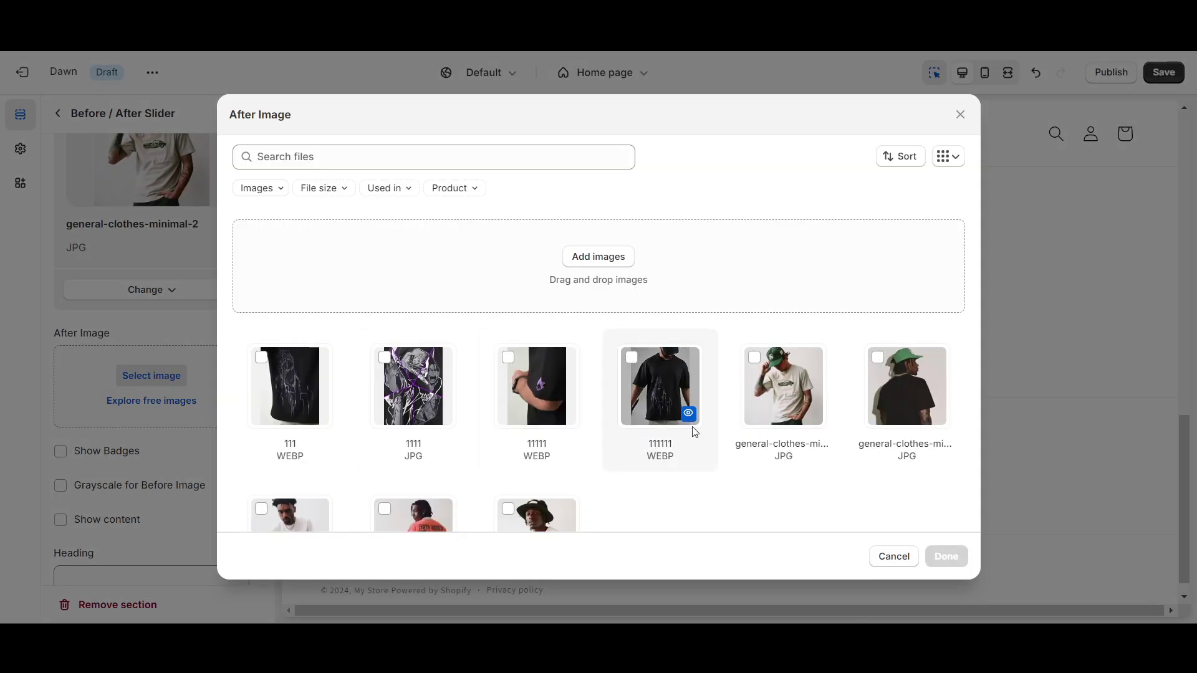
{"action": "scroll", "coordinate": [667, 355], "scroll_direction": "down", "scroll_amount": 1}
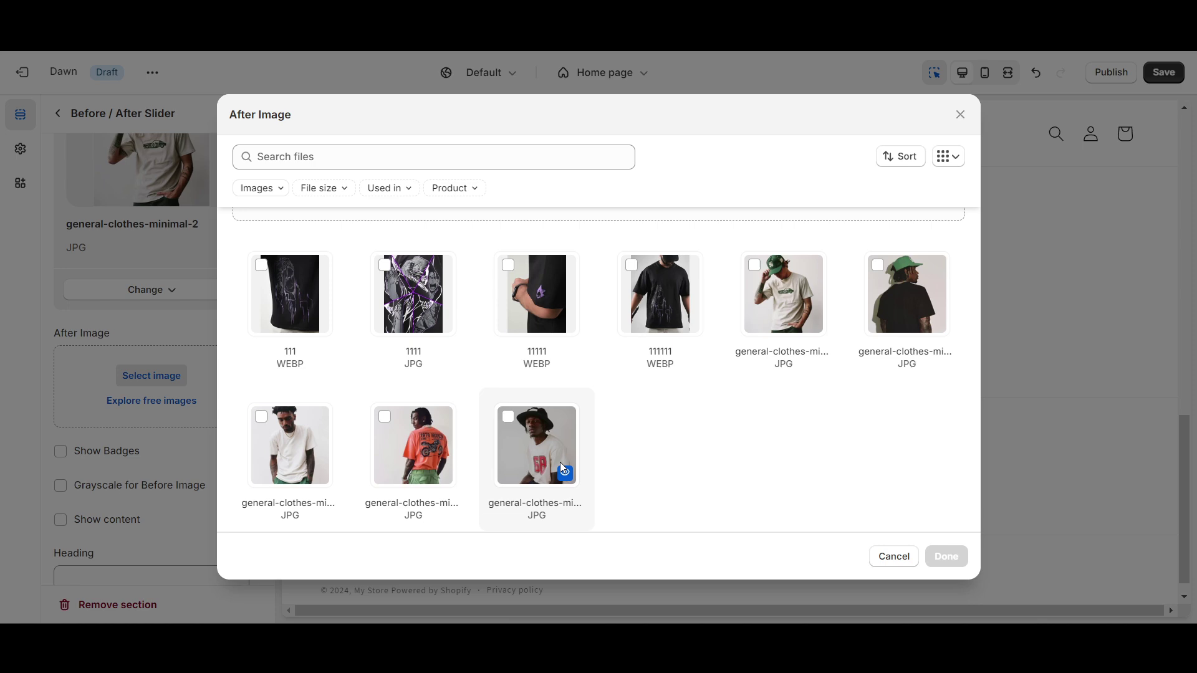
{"action": "left_click", "coordinate": [660, 300]}
{"action": "left_click", "coordinate": [946, 556]}
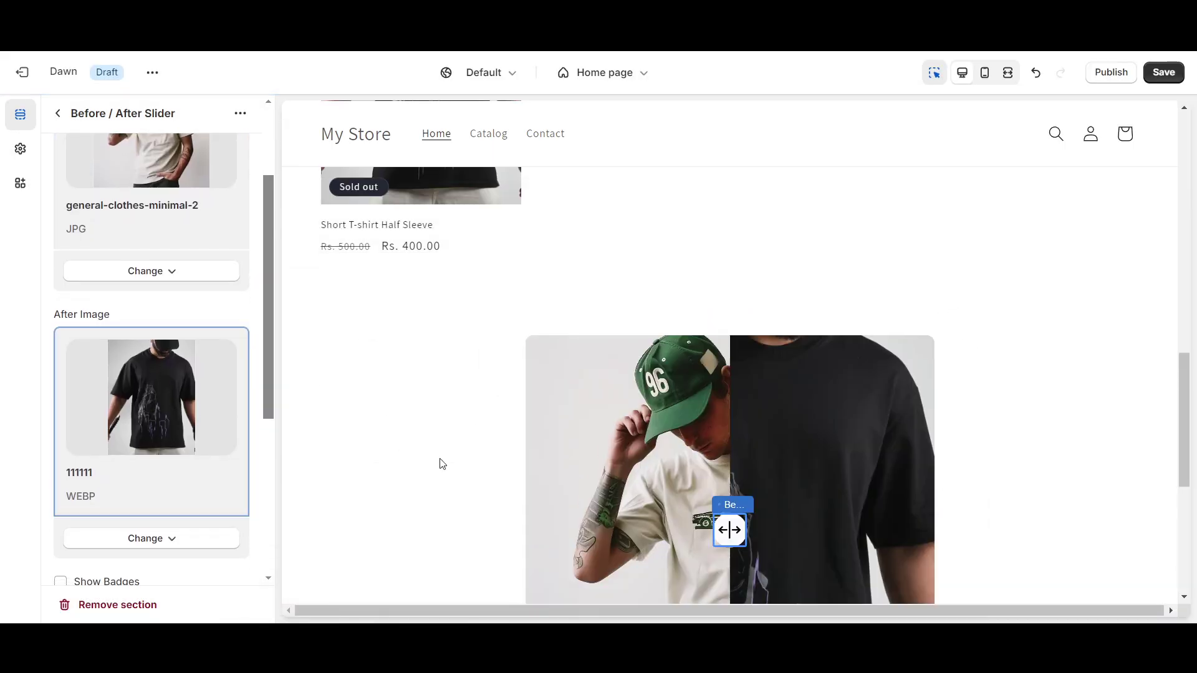
{"action": "scroll", "coordinate": [561, 467], "scroll_direction": "down", "scroll_amount": 1}
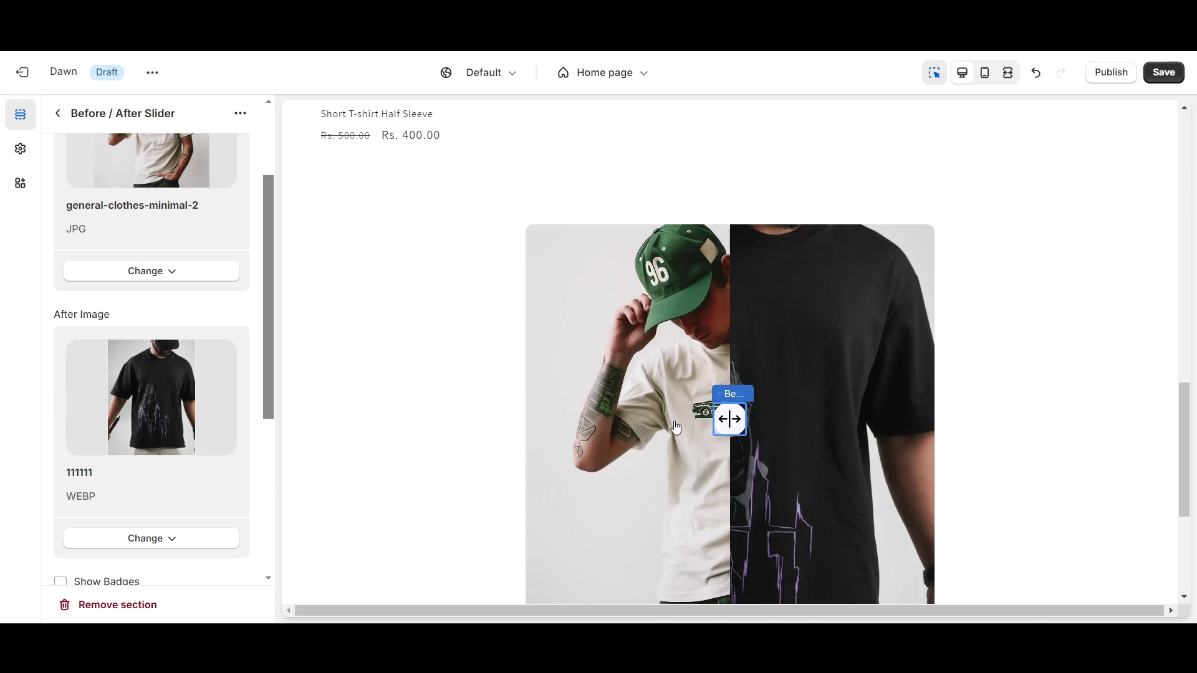
{"action": "scroll", "coordinate": [355, 469], "scroll_direction": "down", "scroll_amount": 1}
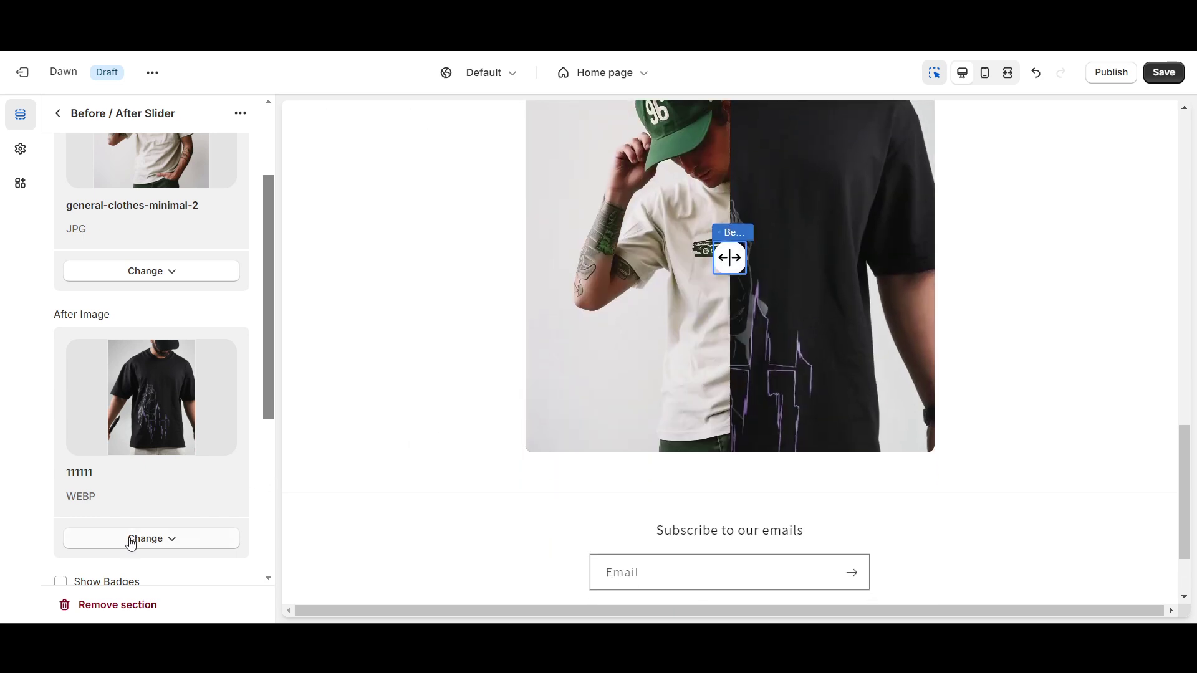
{"action": "scroll", "coordinate": [131, 539], "scroll_direction": "down", "scroll_amount": 1}
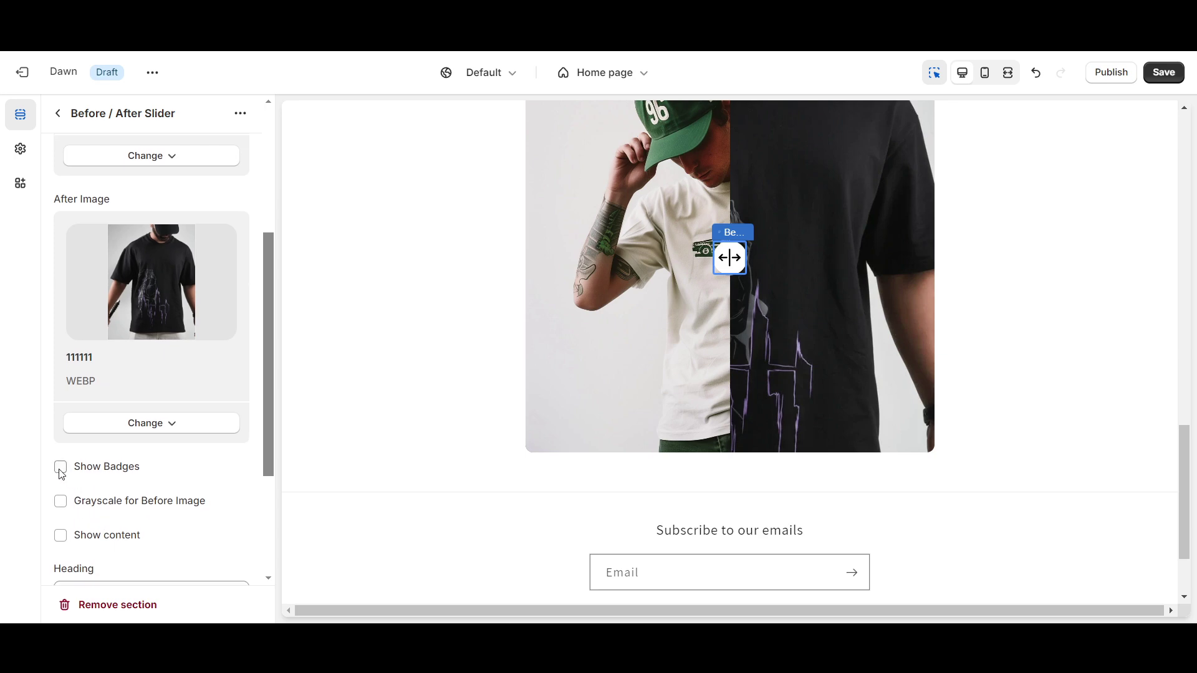
Turn on Show Badges and Grayscale, set the heading to 'Results', and save
{"action": "left_click", "coordinate": [60, 467]}
{"action": "scroll", "coordinate": [58, 483], "scroll_direction": "down", "scroll_amount": 1}
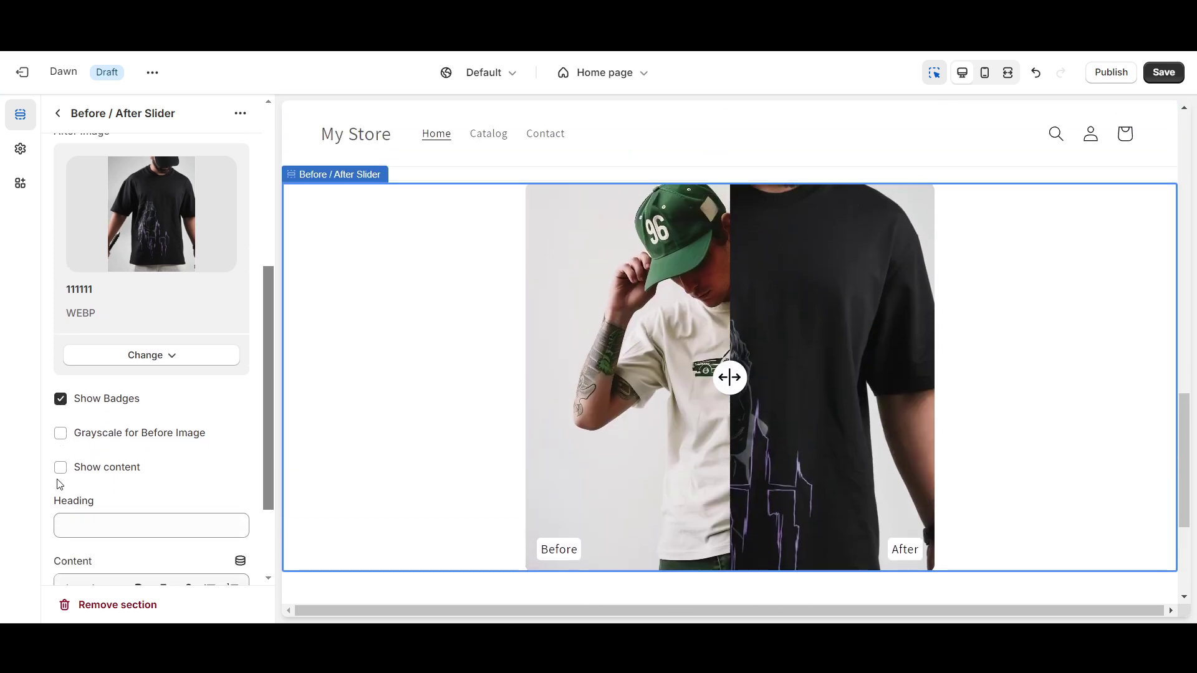
{"action": "left_click", "coordinate": [60, 432]}
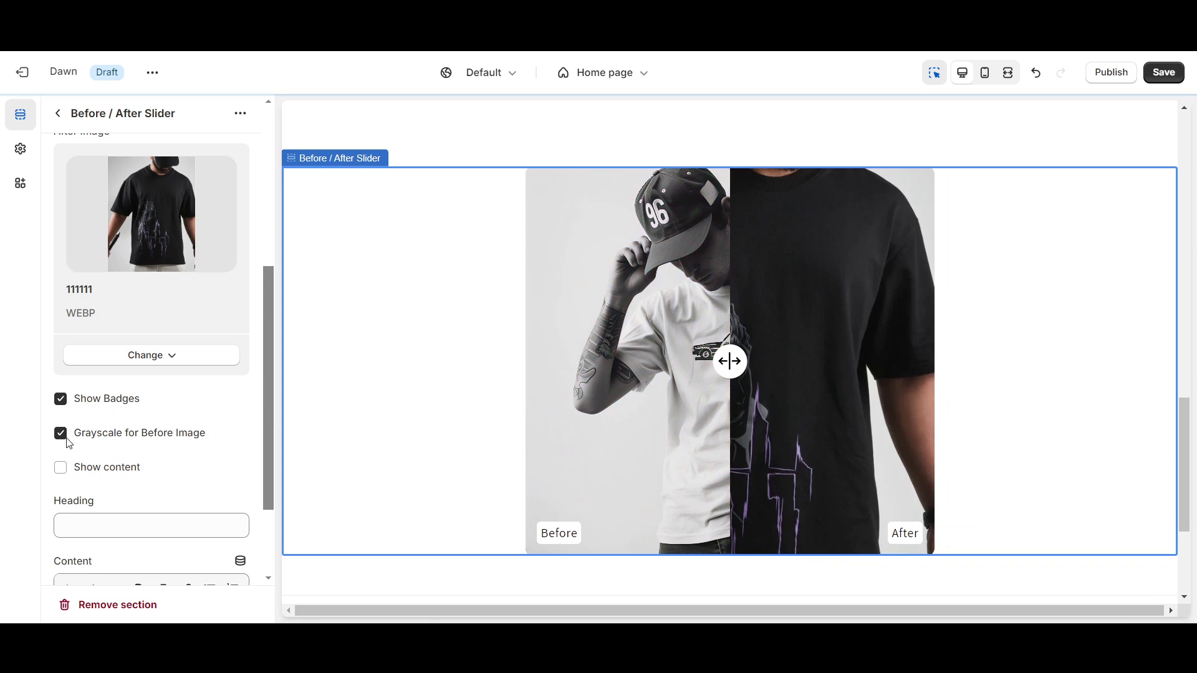
{"action": "scroll", "coordinate": [63, 453], "scroll_direction": "down", "scroll_amount": 1}
{"action": "scroll", "coordinate": [62, 458], "scroll_direction": "down", "scroll_amount": 1}
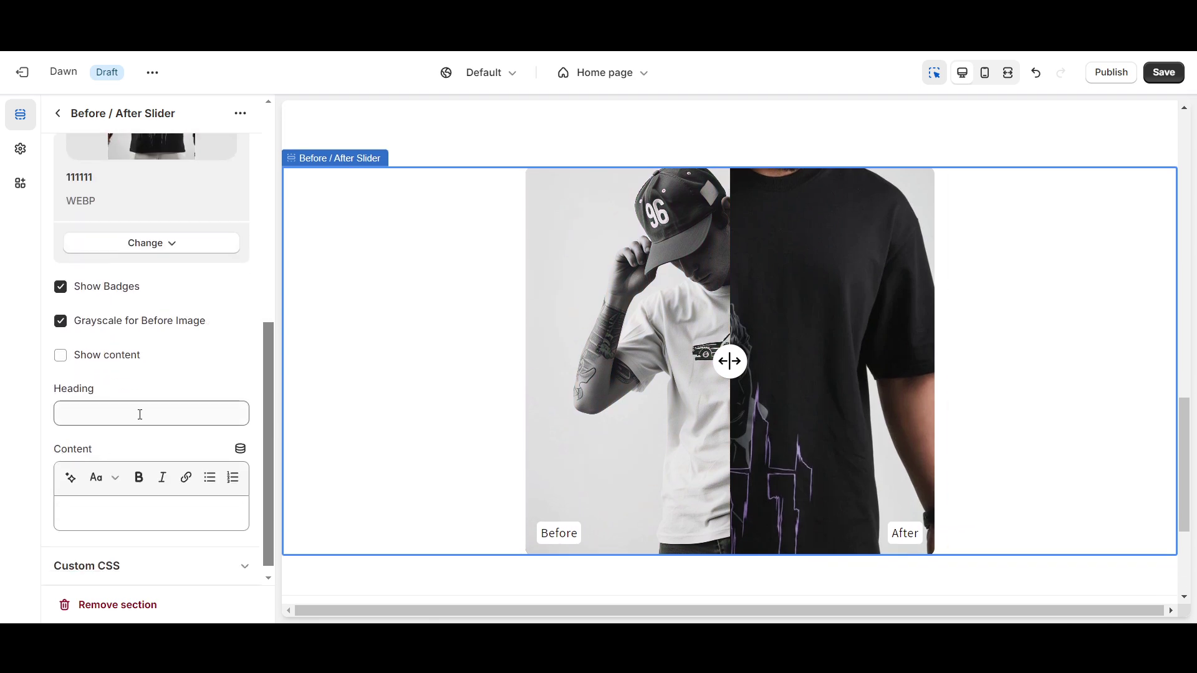
{"action": "left_click", "coordinate": [140, 412]}
{"action": "type", "text": "Results"}
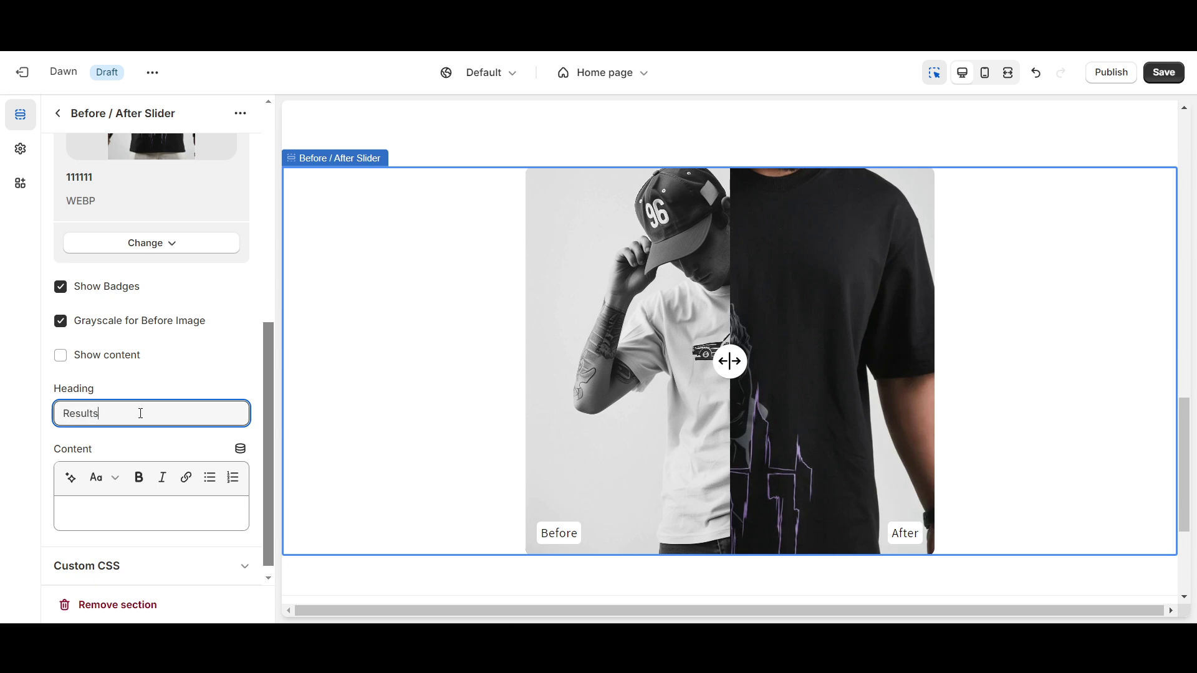
{"action": "scroll", "coordinate": [130, 450], "scroll_direction": "down", "scroll_amount": 1}
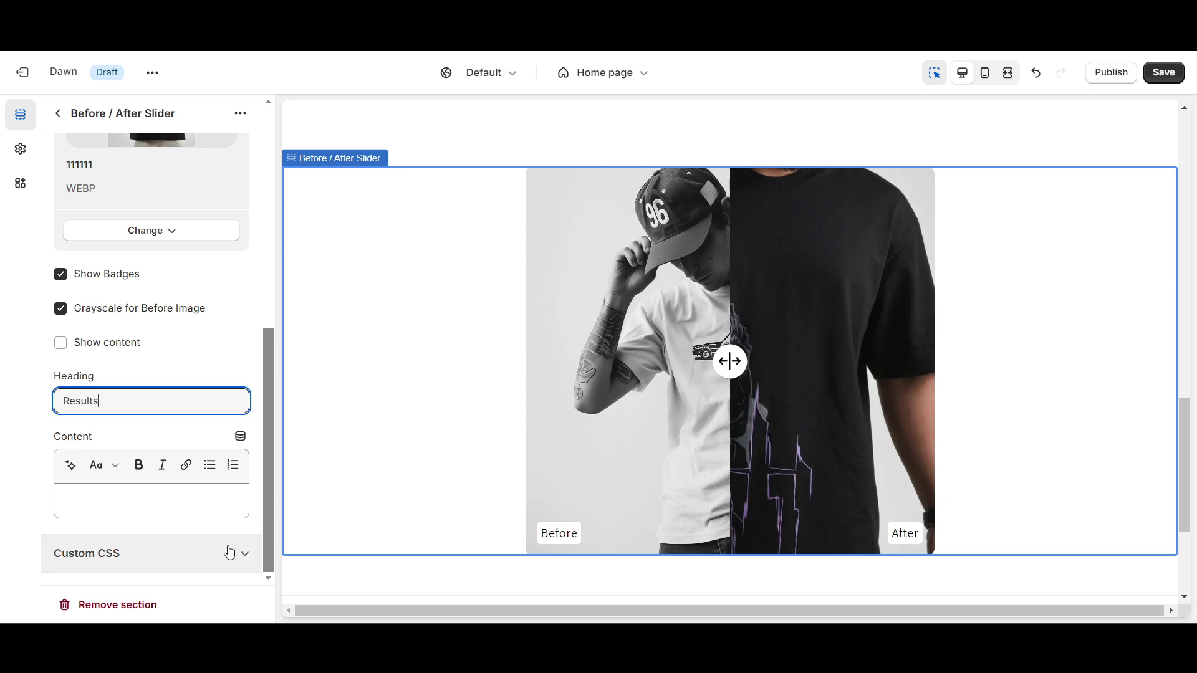
{"action": "key", "text": "ctrl+s"}
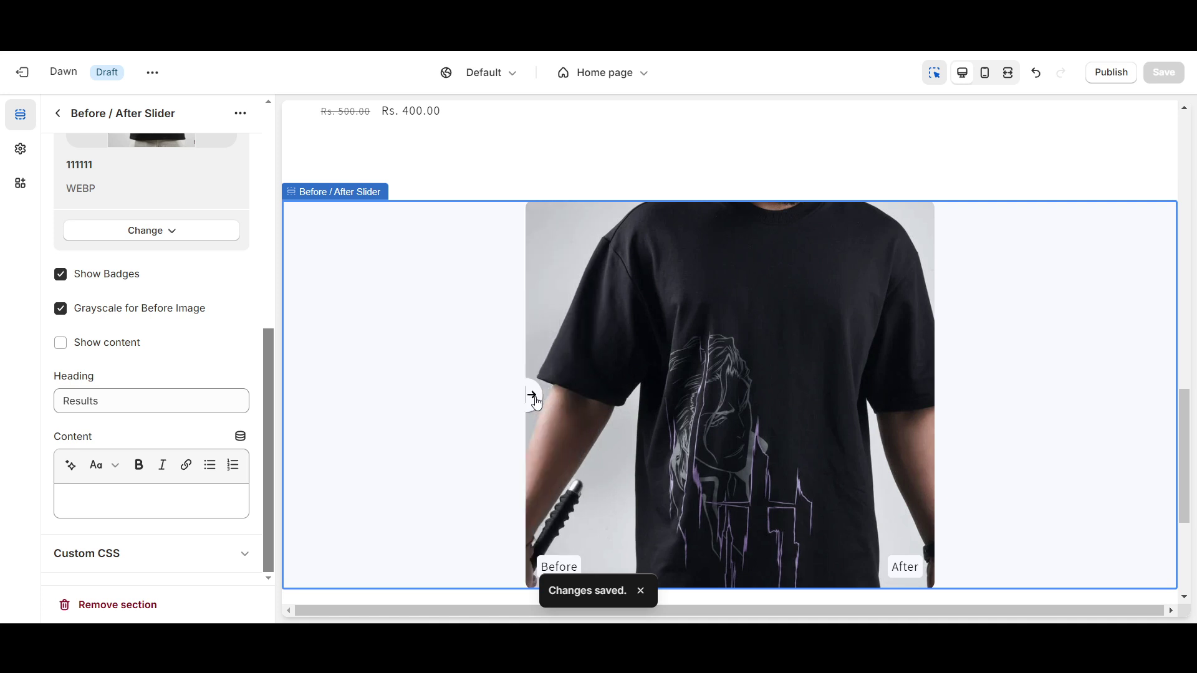
Turn Grayscale back off, save, and check that the slider divider drags
{"action": "left_click_drag", "start_coordinate": [601, 402], "coordinate": [769, 421]}
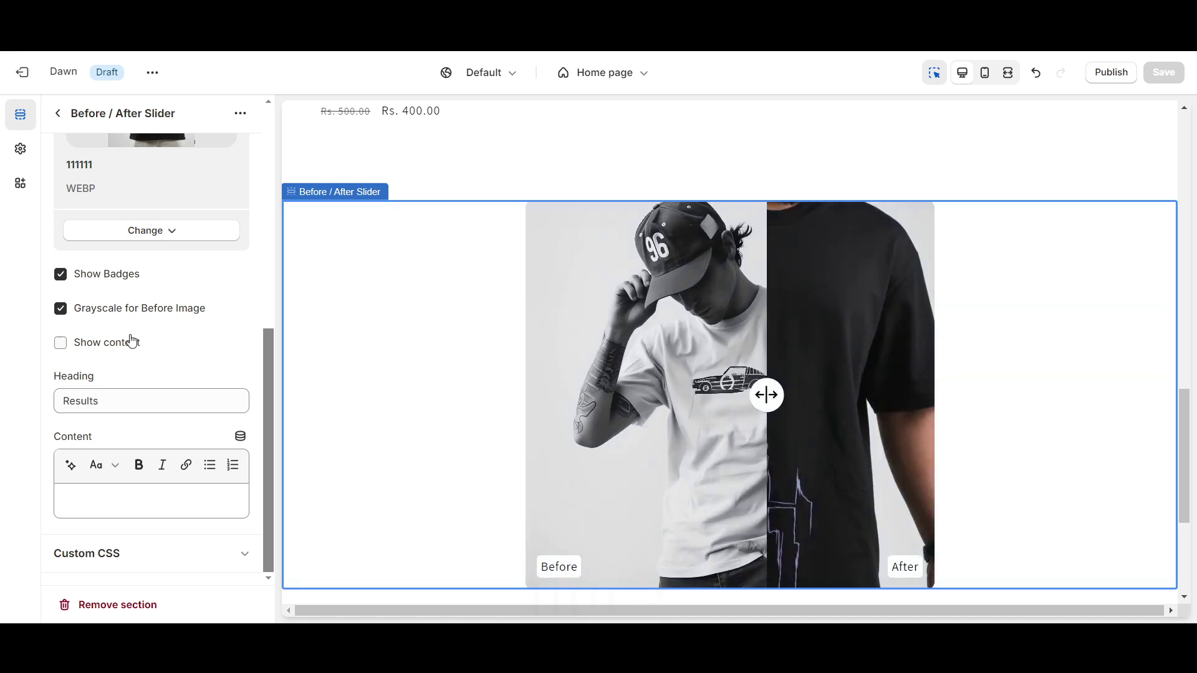
{"action": "left_click", "coordinate": [61, 310]}
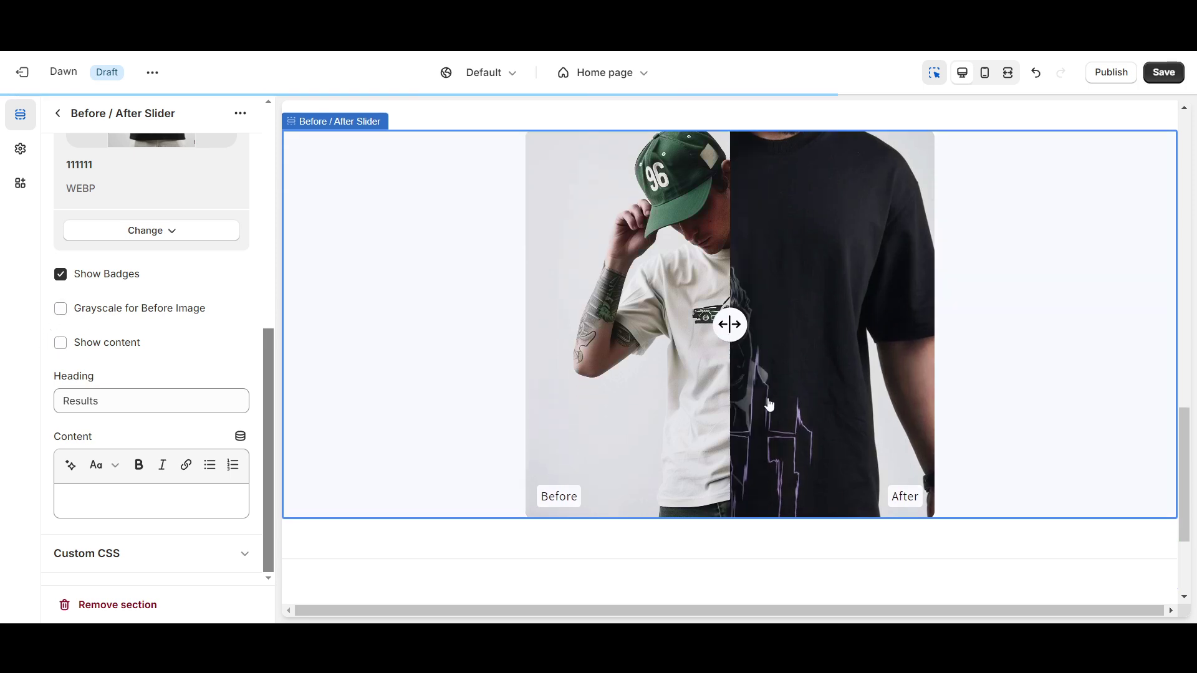
{"action": "scroll", "coordinate": [711, 318], "scroll_direction": "down", "scroll_amount": 2}
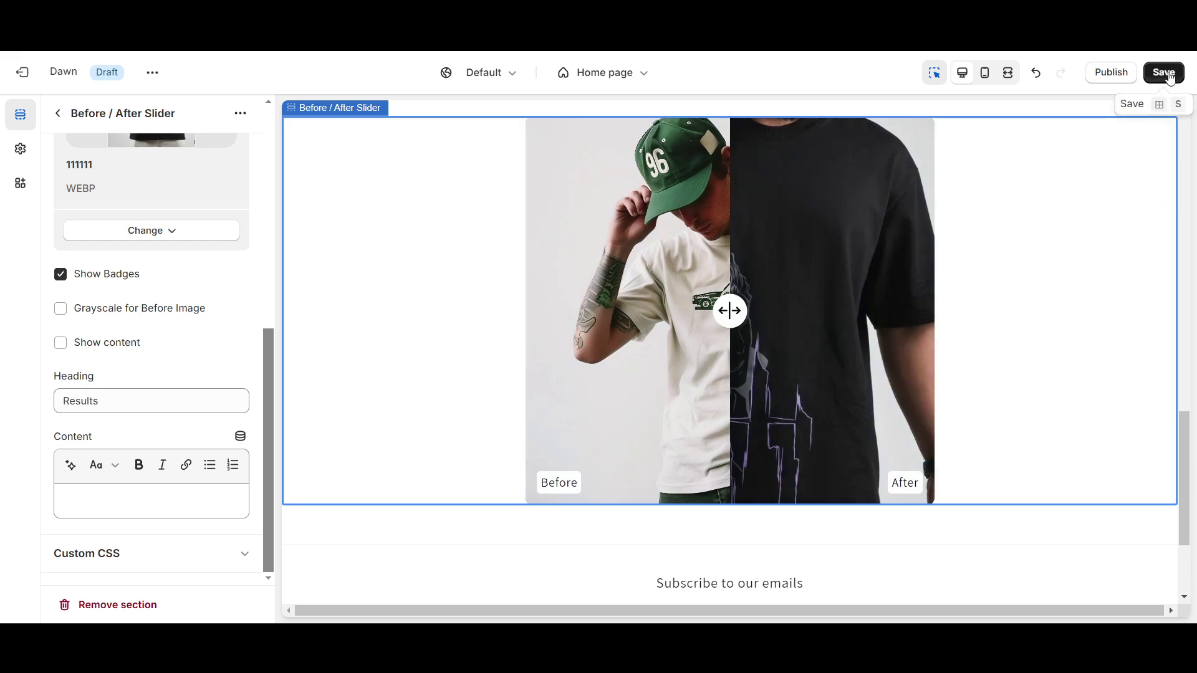
{"action": "scroll", "coordinate": [773, 353], "scroll_direction": "up", "scroll_amount": 1}
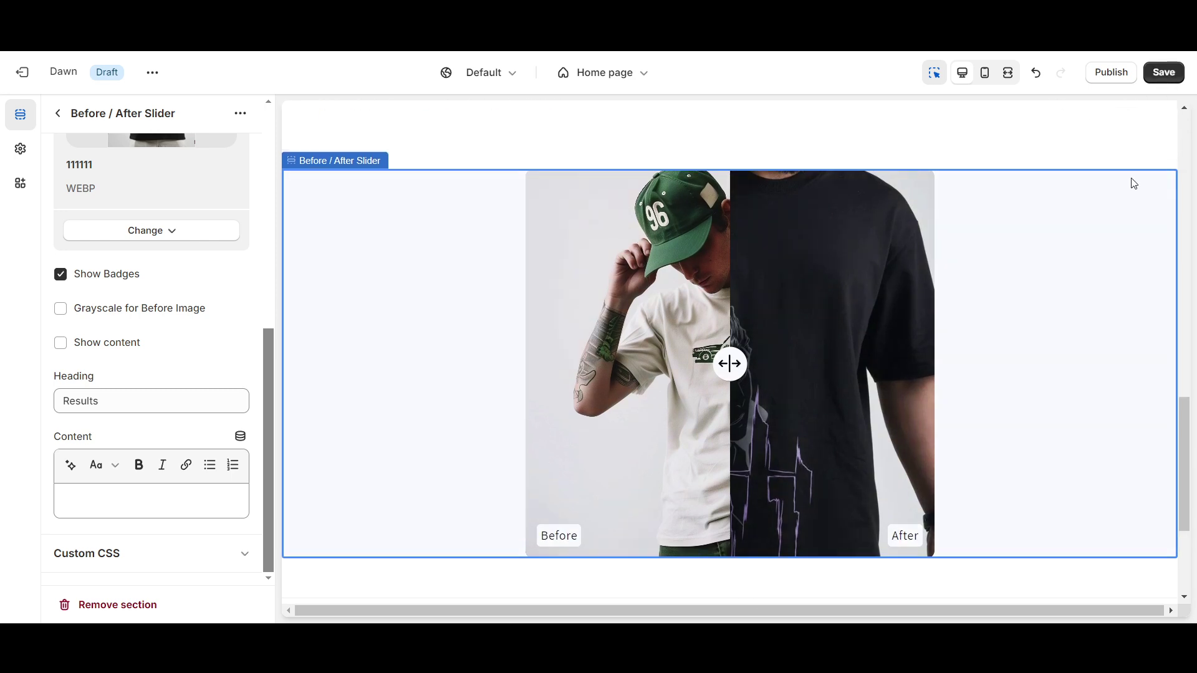
{"action": "left_click", "coordinate": [1166, 72]}
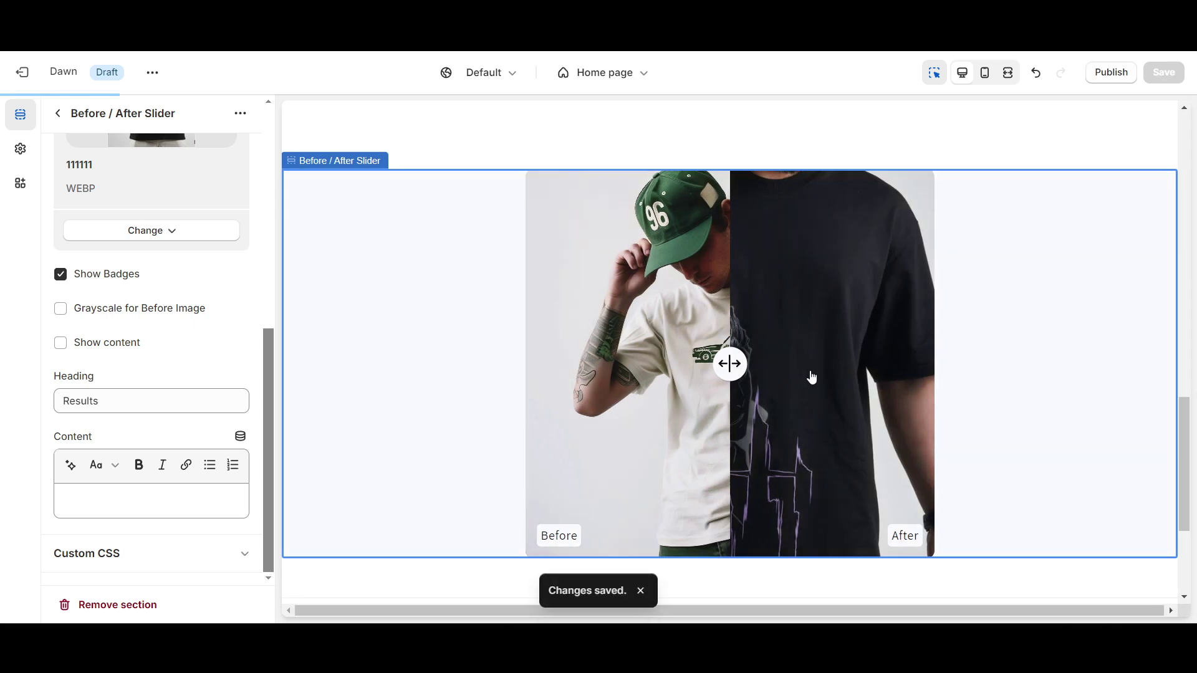
{"action": "mouse_move", "coordinate": [728, 370]}
{"action": "left_mouse_down"}
{"action": "mouse_move", "coordinate": [1038, 400]}
{"action": "mouse_move", "coordinate": [799, 366]}
{"action": "mouse_move", "coordinate": [680, 389]}
{"action": "left_mouse_up"}
Switch to the mobile preview and drag the slider divider to test it
{"action": "left_click", "coordinate": [985, 76]}
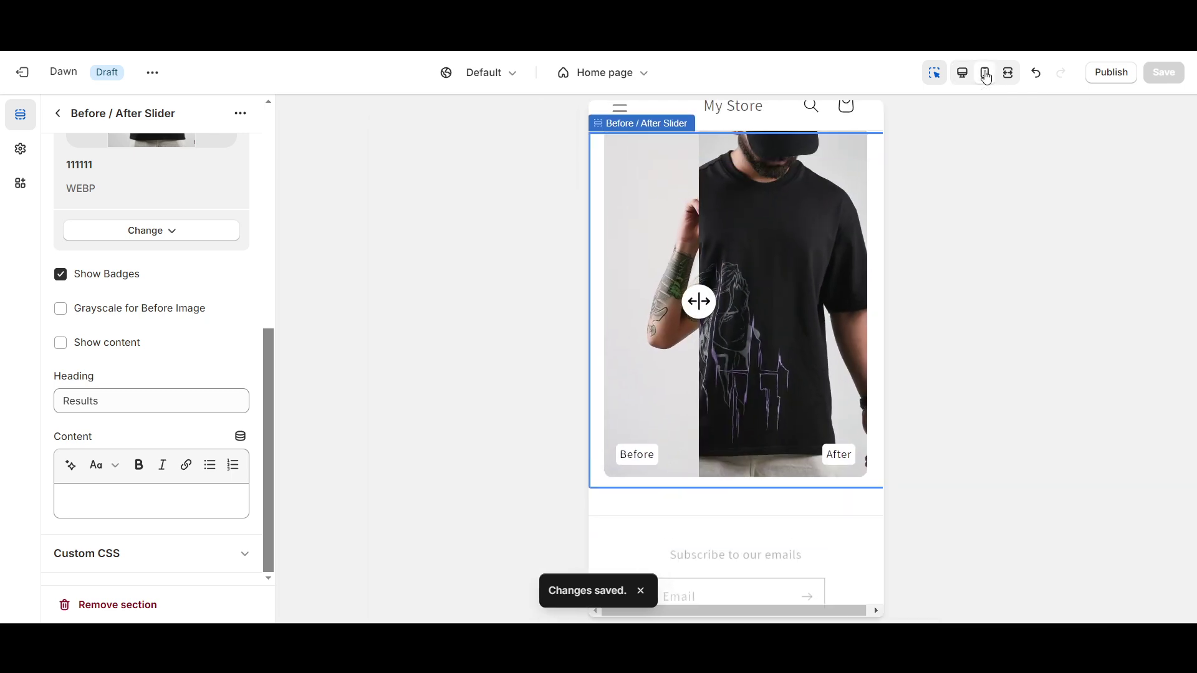
{"action": "mouse_move", "coordinate": [682, 294]}
{"action": "left_mouse_down"}
{"action": "mouse_move", "coordinate": [911, 286]}
{"action": "mouse_move", "coordinate": [561, 292]}
{"action": "mouse_move", "coordinate": [994, 270]}
{"action": "mouse_move", "coordinate": [533, 286]}
{"action": "mouse_move", "coordinate": [750, 292]}
{"action": "left_mouse_up"}
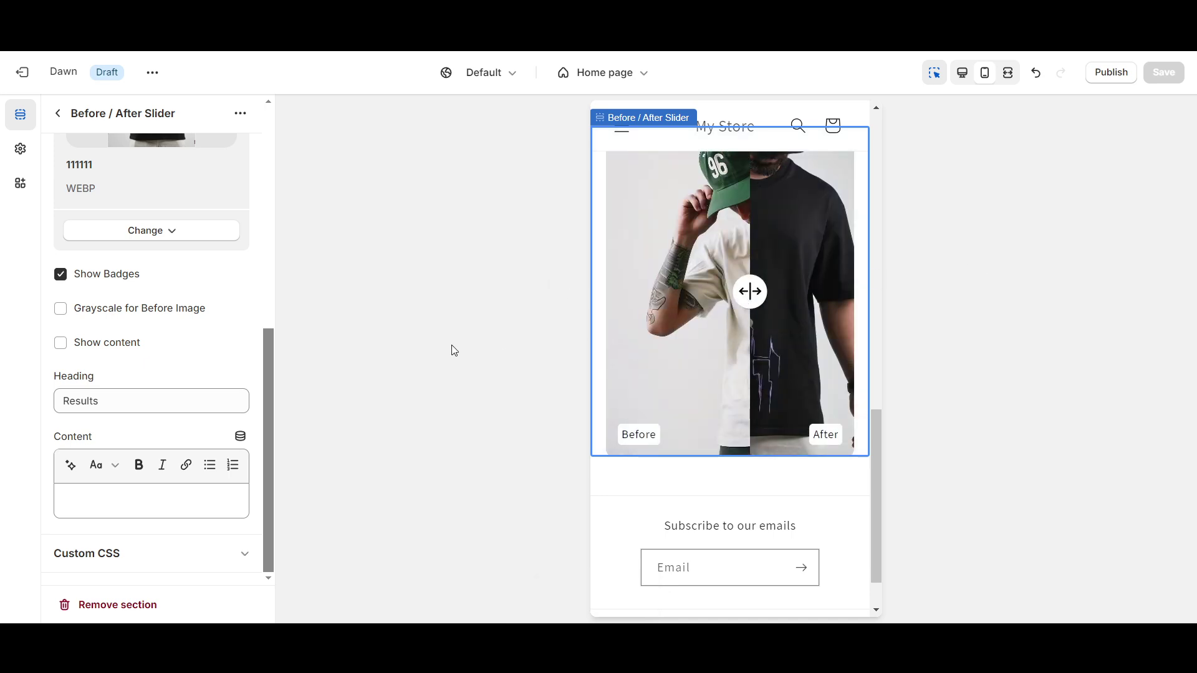